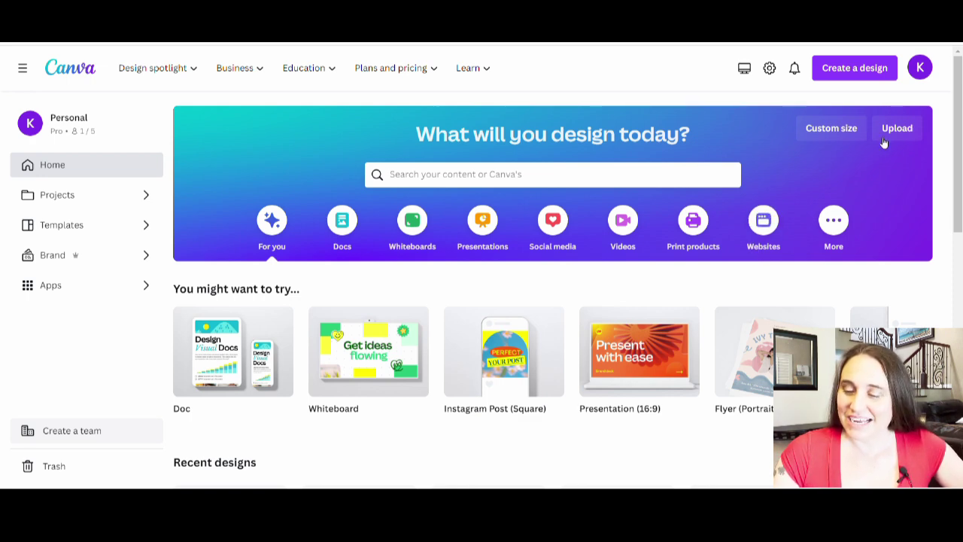
Create a custom 4500 × 5400 px design and fill its page background with black
{"action": "left_click", "coordinate": [819, 133]}
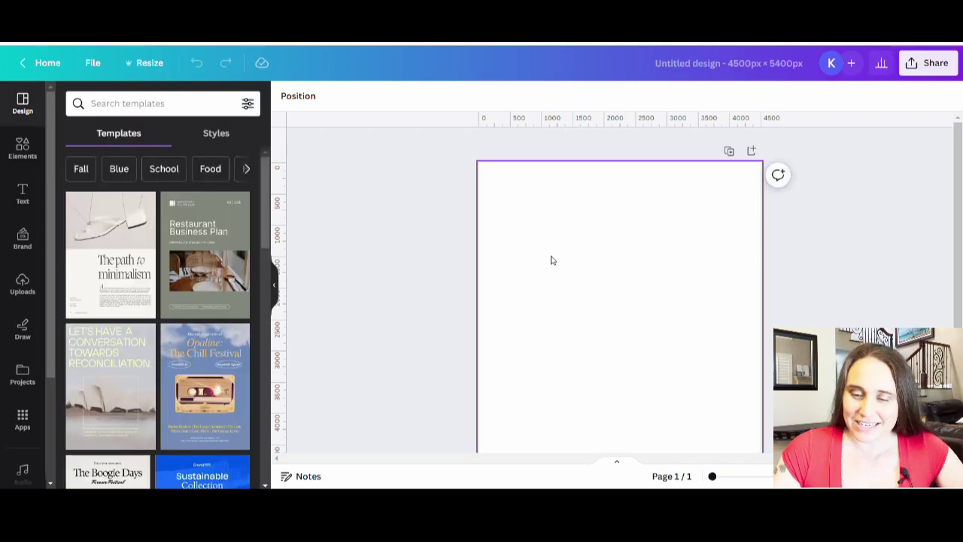
{"action": "left_click", "coordinate": [625, 241]}
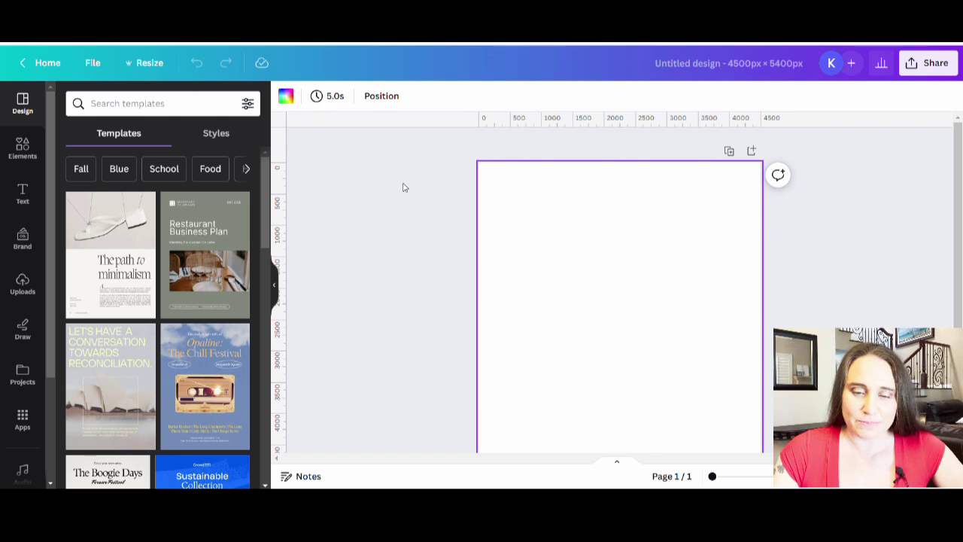
{"action": "left_click", "coordinate": [286, 97]}
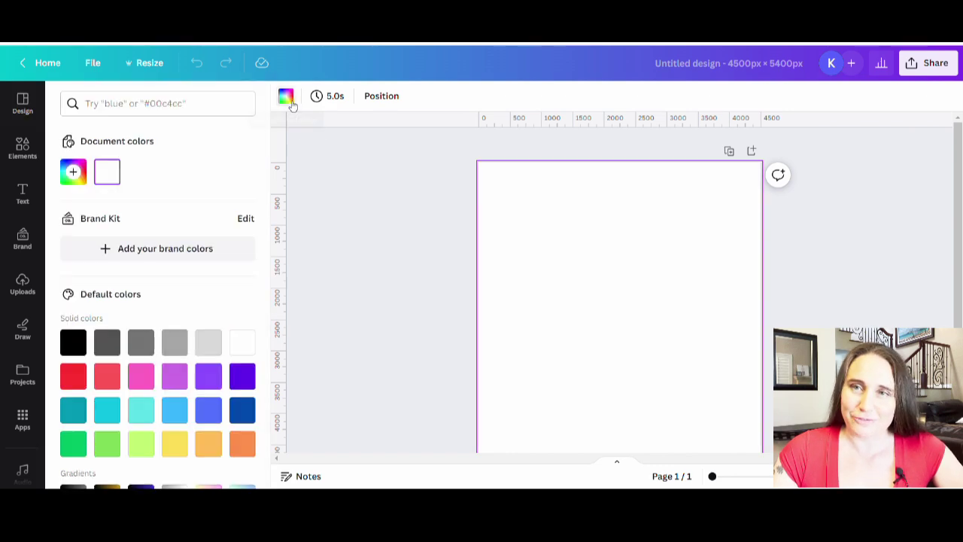
{"action": "left_click", "coordinate": [74, 343]}
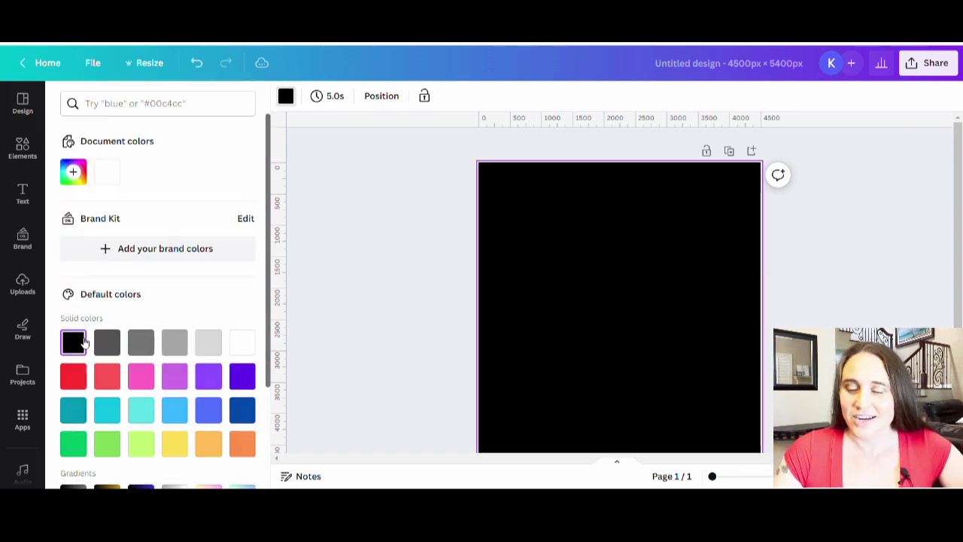
{"action": "left_click", "coordinate": [391, 293]}
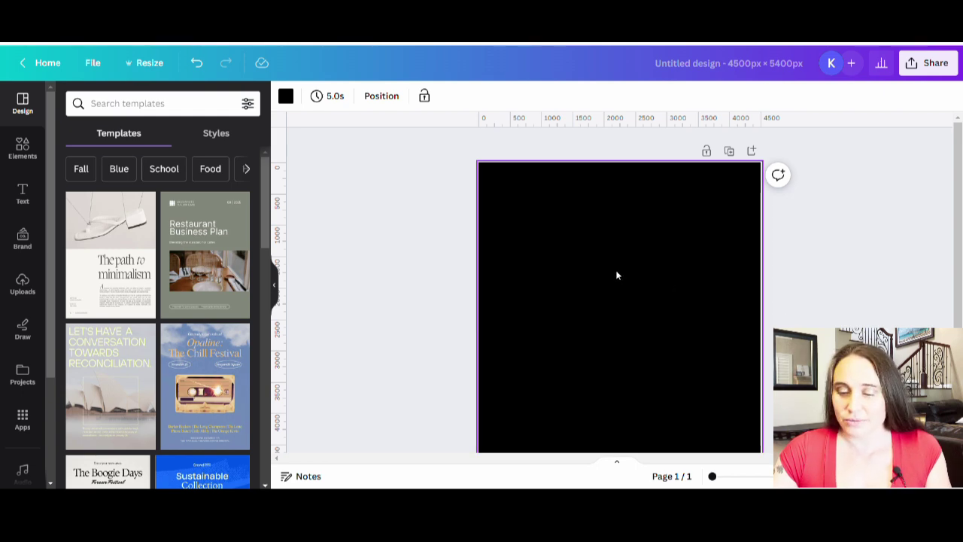
Add large white 'Farm Fresh' text and place it at the top centre of the page
{"action": "key", "text": "ctrl+v"}
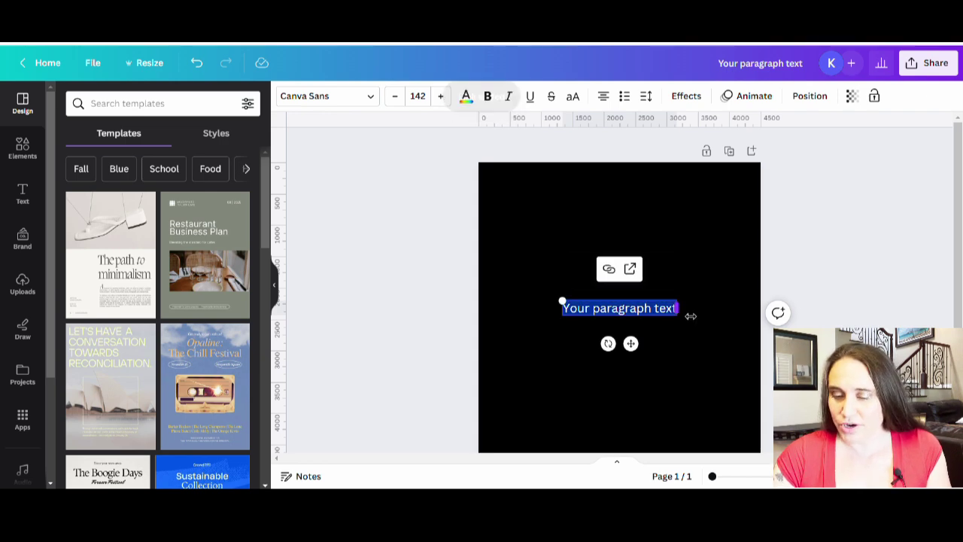
{"action": "key", "text": "BackSpace"}
{"action": "type", "text": "Farm Fresh"}
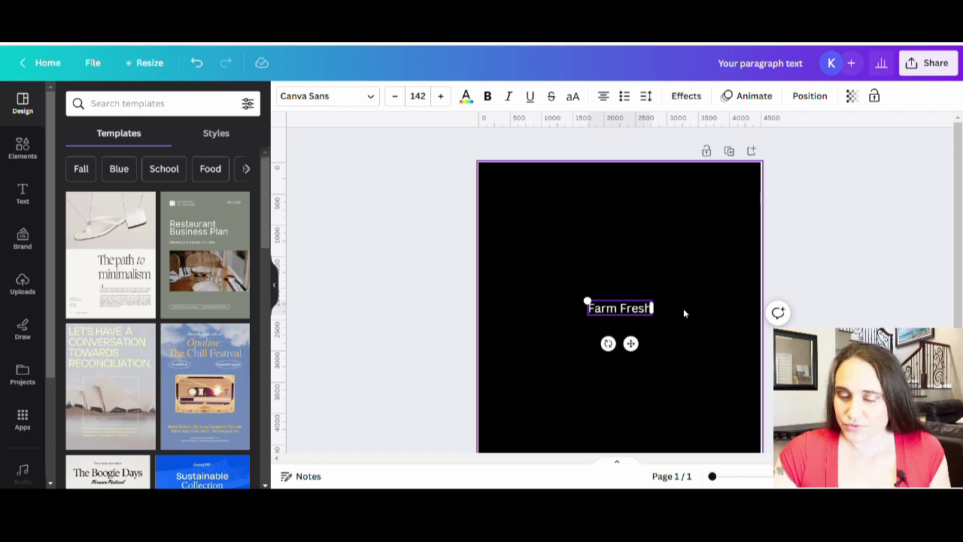
{"action": "left_click_drag", "start_coordinate": [587, 302], "coordinate": [492, 259]}
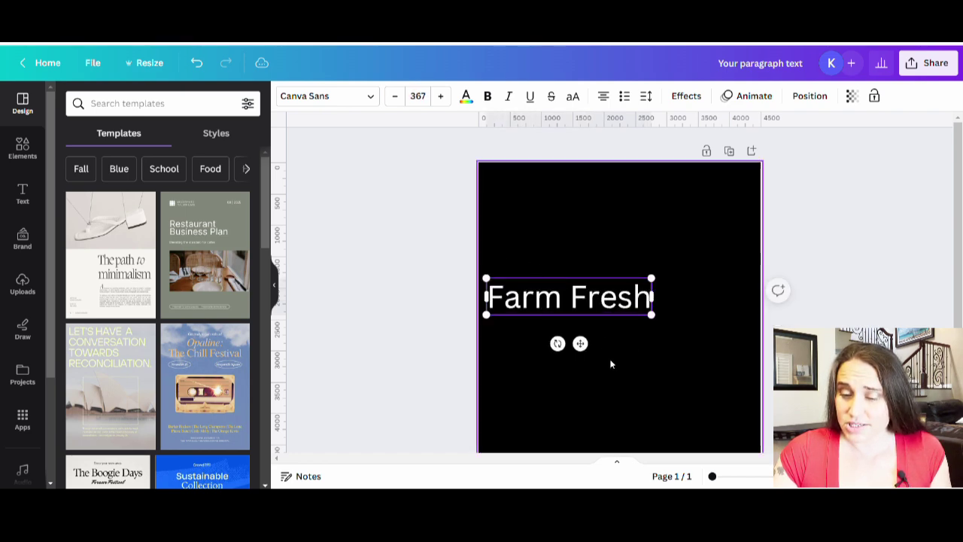
{"action": "left_click_drag", "start_coordinate": [662, 327], "coordinate": [701, 367]}
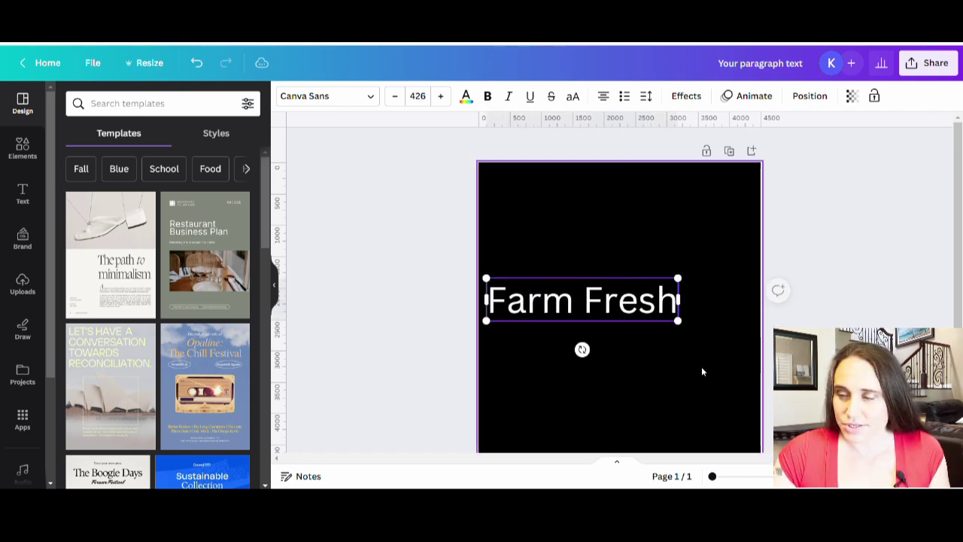
{"action": "left_click_drag", "start_coordinate": [631, 314], "coordinate": [656, 202]}
{"action": "left_click", "coordinate": [643, 287]}
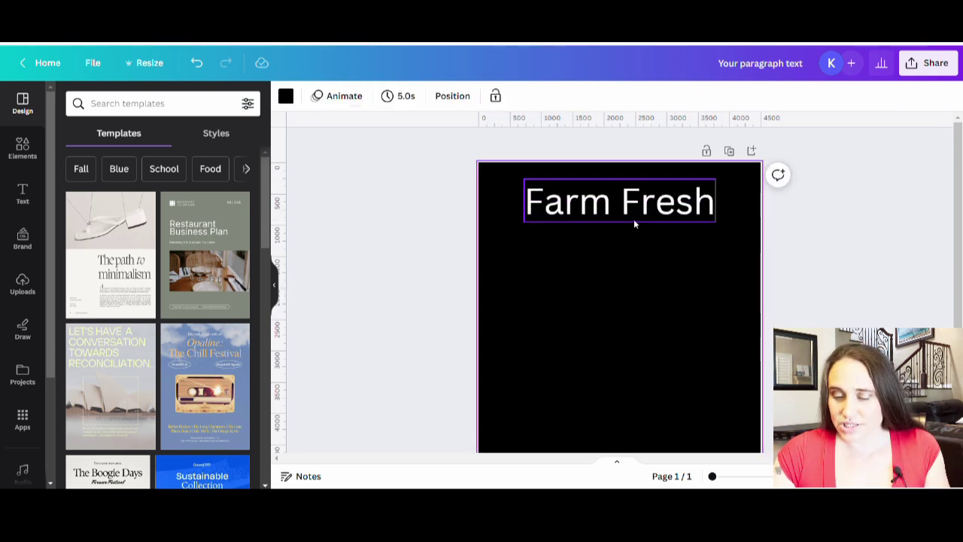
Copy Farm Fresh lower on the page, retype it as 'Christmas Trees', and resize it onto one line
{"action": "left_click", "coordinate": [638, 209]}
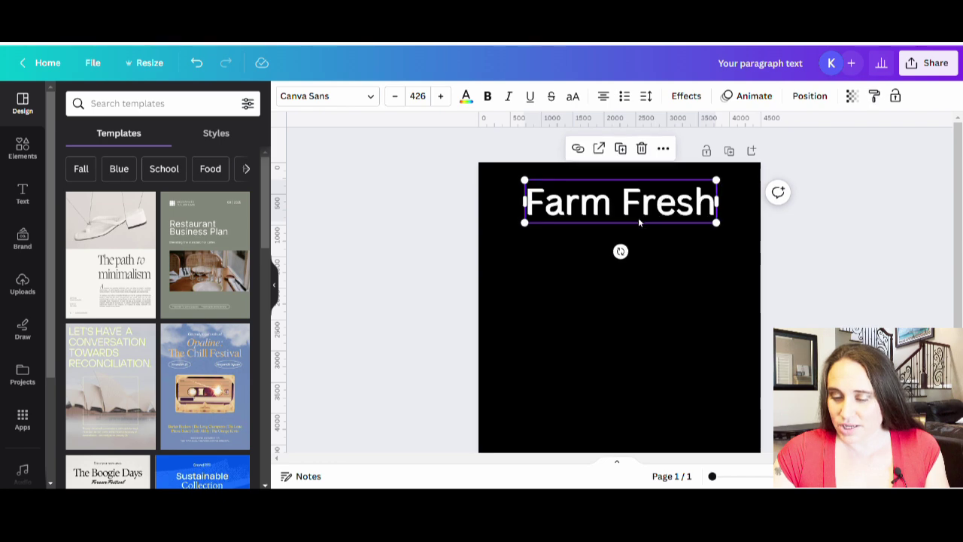
{"action": "left_click_drag", "start_coordinate": [642, 222], "coordinate": [644, 392]}
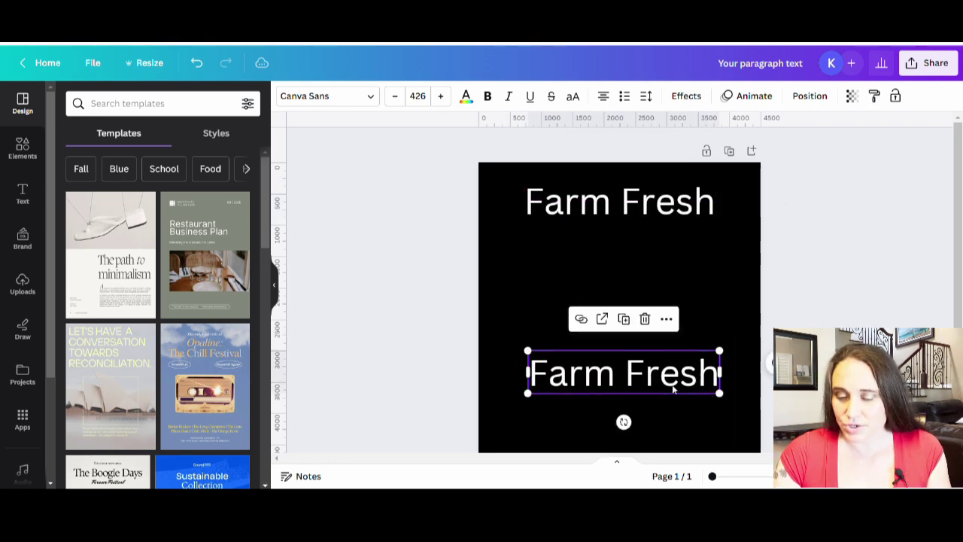
{"action": "double_click", "coordinate": [671, 376]}
{"action": "type", "text": "Chrei"}
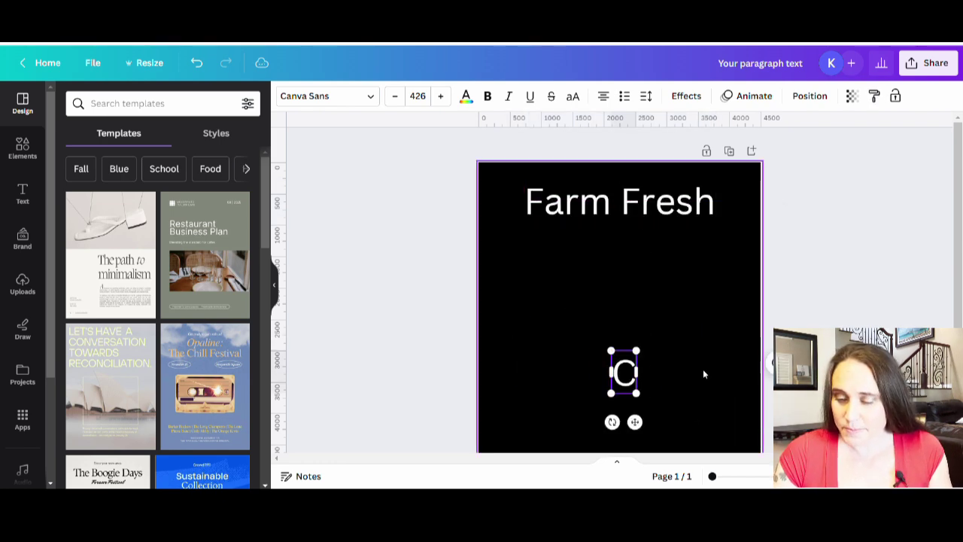
{"action": "key", "text": "BackSpace"}
{"action": "key", "text": "BackSpace"}
{"action": "type", "text": "ist"}
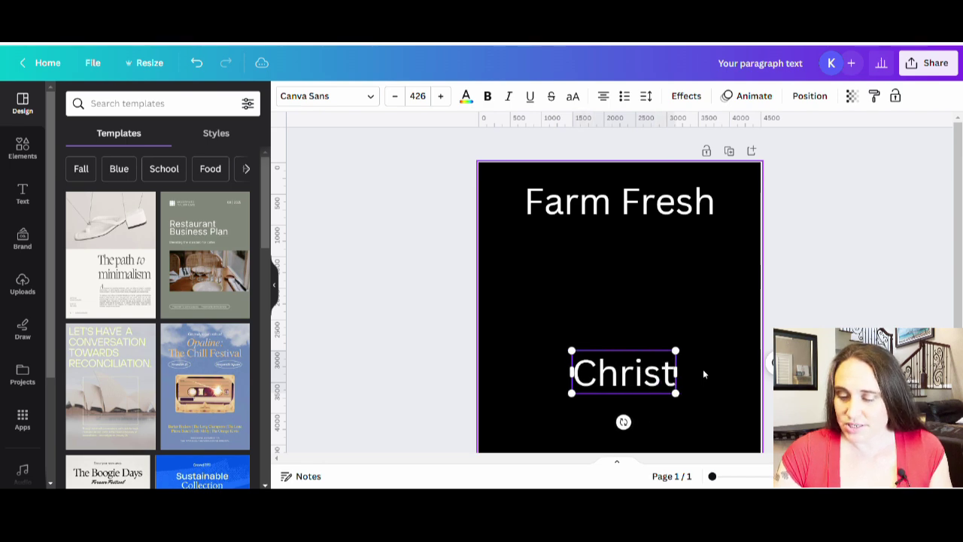
{"action": "type", "text": "mas Trees"}
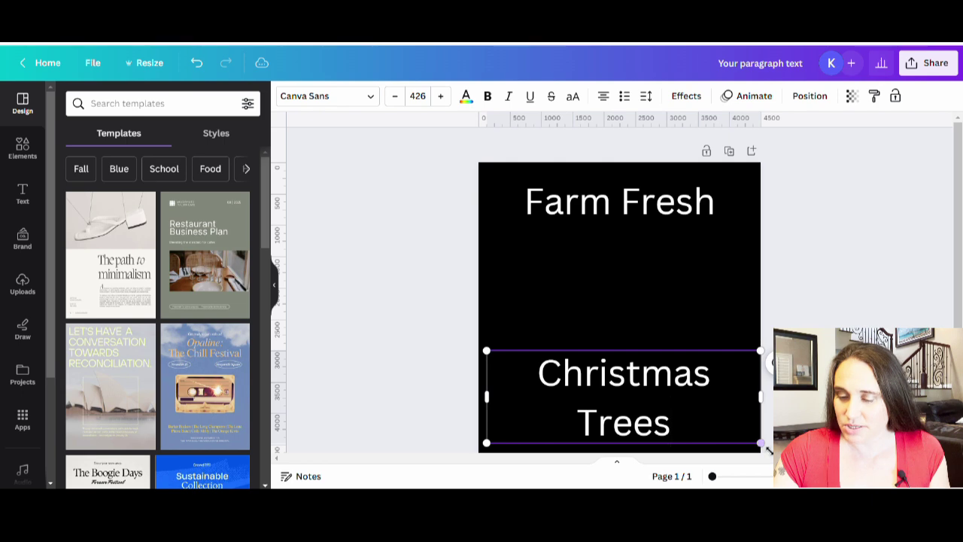
{"action": "left_click_drag", "start_coordinate": [759, 443], "coordinate": [713, 376]}
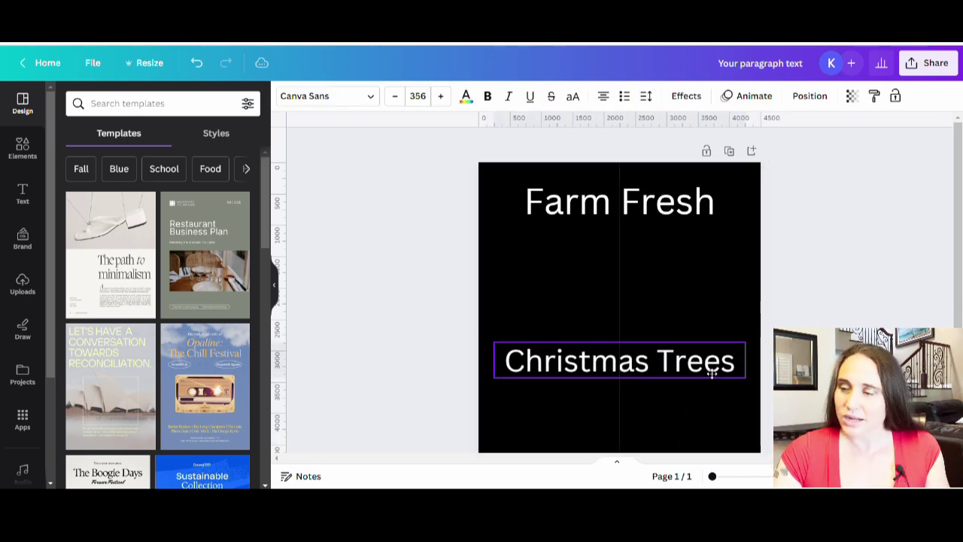
{"action": "left_click", "coordinate": [703, 431]}
Add 'PINE FIR SPRUCE CEDAR' text, shrink it and fit it onto one line below Christmas Trees
{"action": "key", "text": "t"}
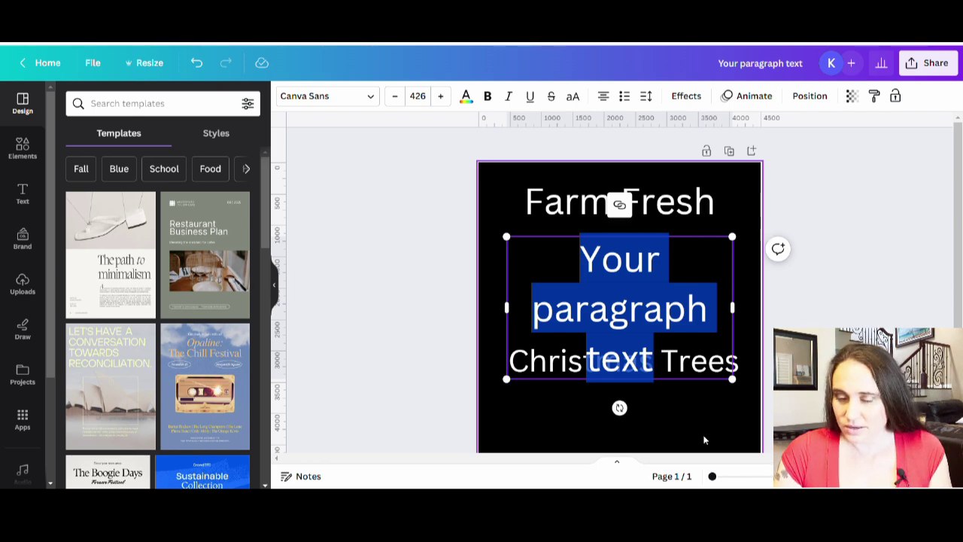
{"action": "type", "text": "PINE FIR"}
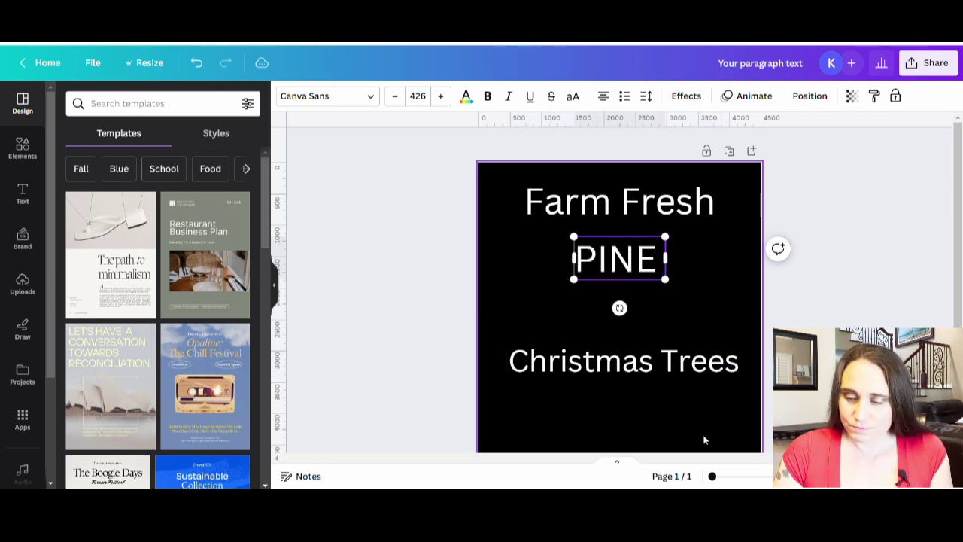
{"action": "type", "text": " S"}
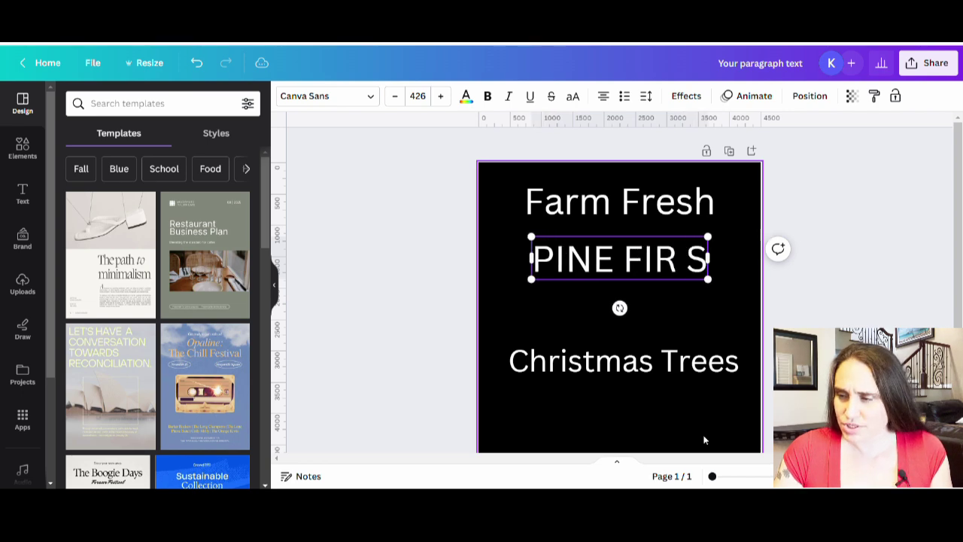
{"action": "type", "text": "PRUCE"}
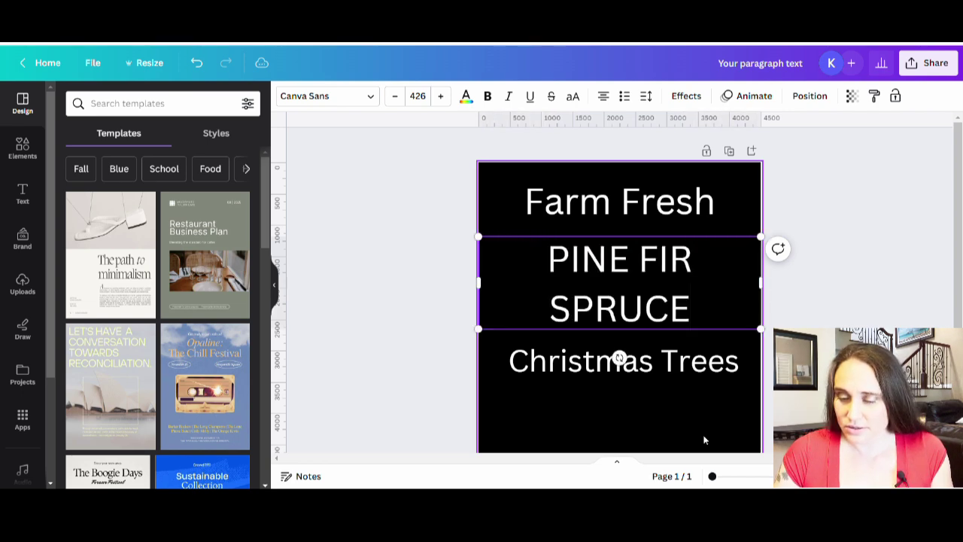
{"action": "type", "text": " CEDAR"}
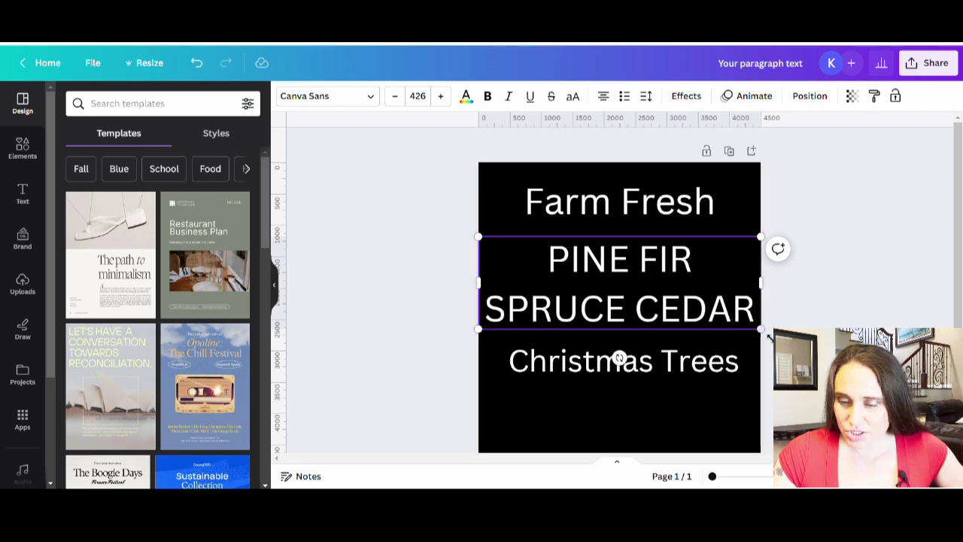
{"action": "left_click_drag", "start_coordinate": [762, 330], "coordinate": [670, 413]}
{"action": "left_click", "coordinate": [622, 270]}
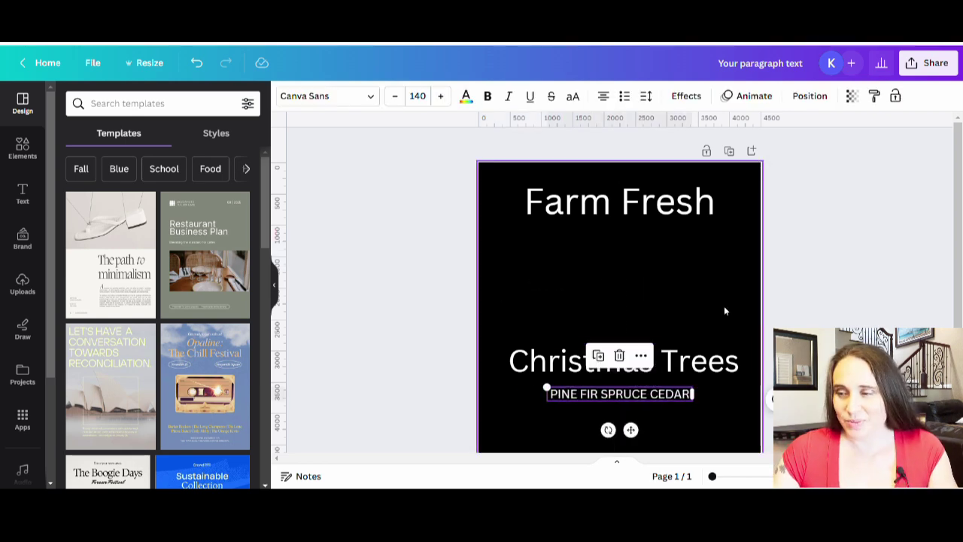
Centre the tree-type line, then add a small two-line 'OPEN DAILY' text on the left
{"action": "left_click", "coordinate": [699, 295]}
{"action": "key", "text": "t"}
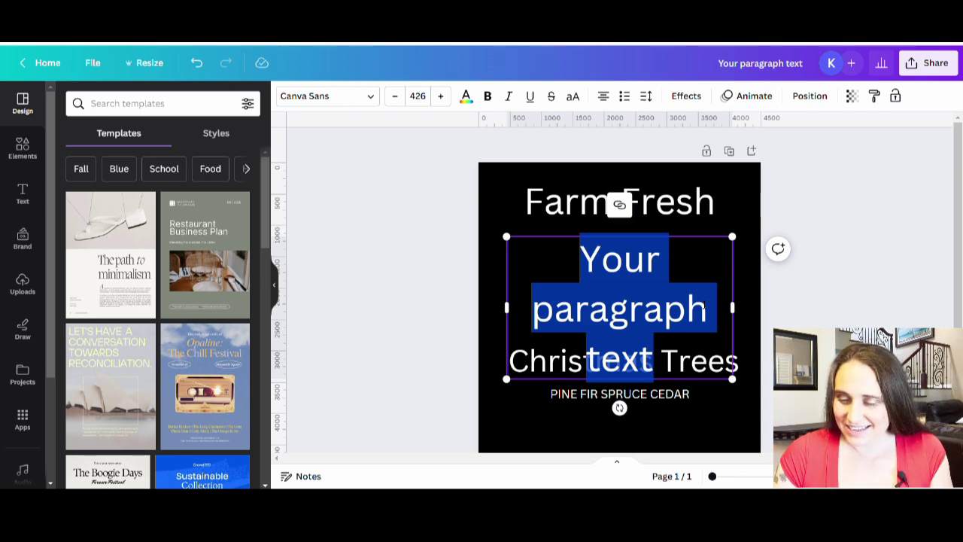
{"action": "type", "text": "OPEN"}
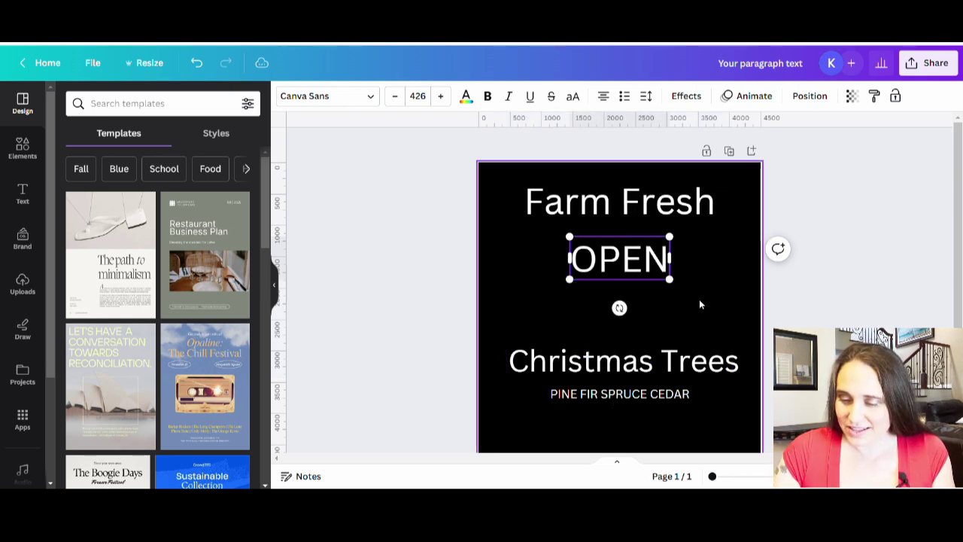
{"action": "key", "text": "Return"}
{"action": "type", "text": "DAILY"}
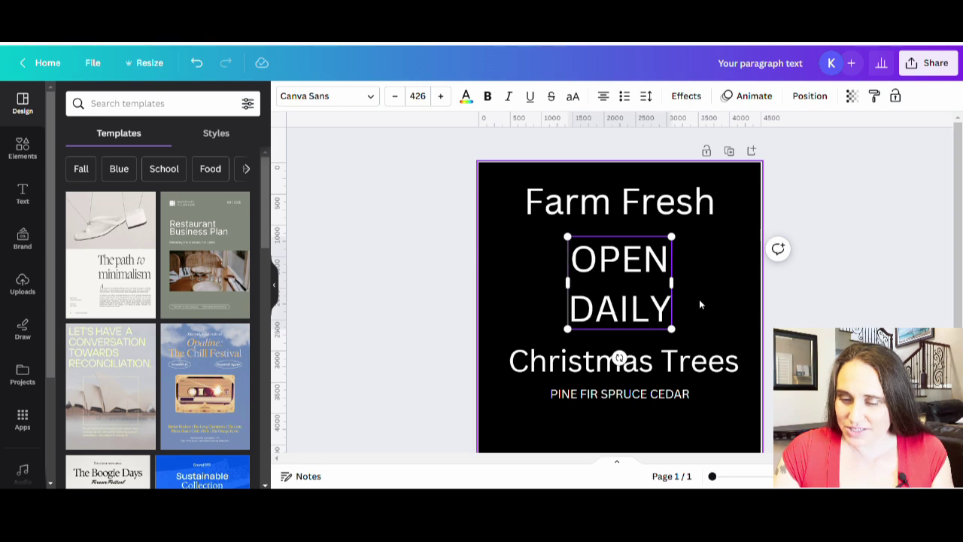
{"action": "left_click_drag", "start_coordinate": [672, 329], "coordinate": [533, 279]}
{"action": "left_click", "coordinate": [593, 277]}
{"action": "left_click", "coordinate": [594, 299]}
Add an 'EST 1935' label on the right, level with OPEN DAILY
{"action": "key", "text": "t"}
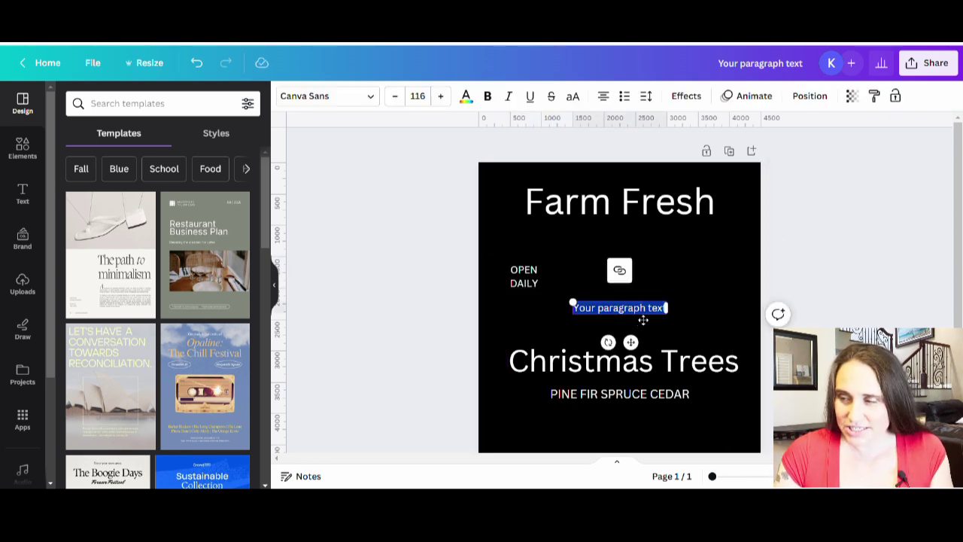
{"action": "type", "text": "EST"}
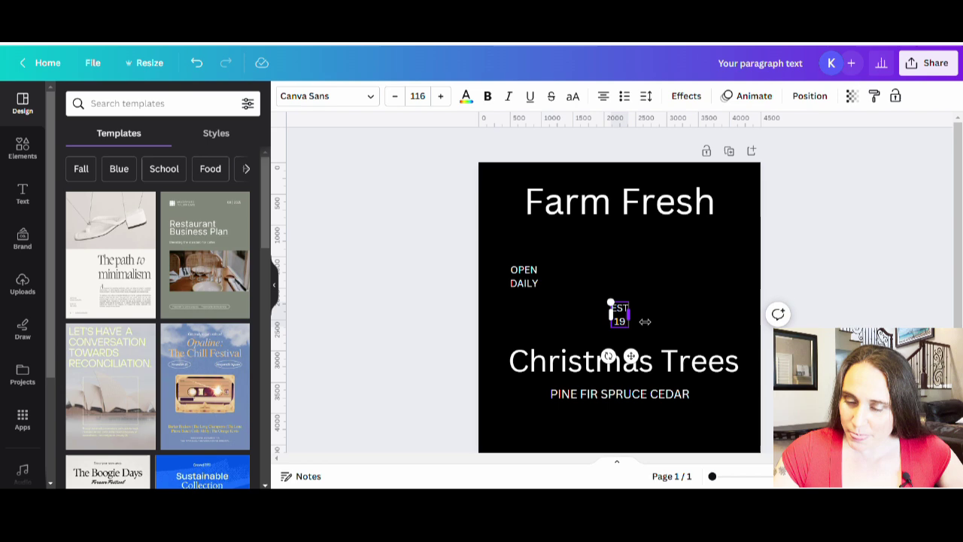
{"action": "type", "text": "1935"}
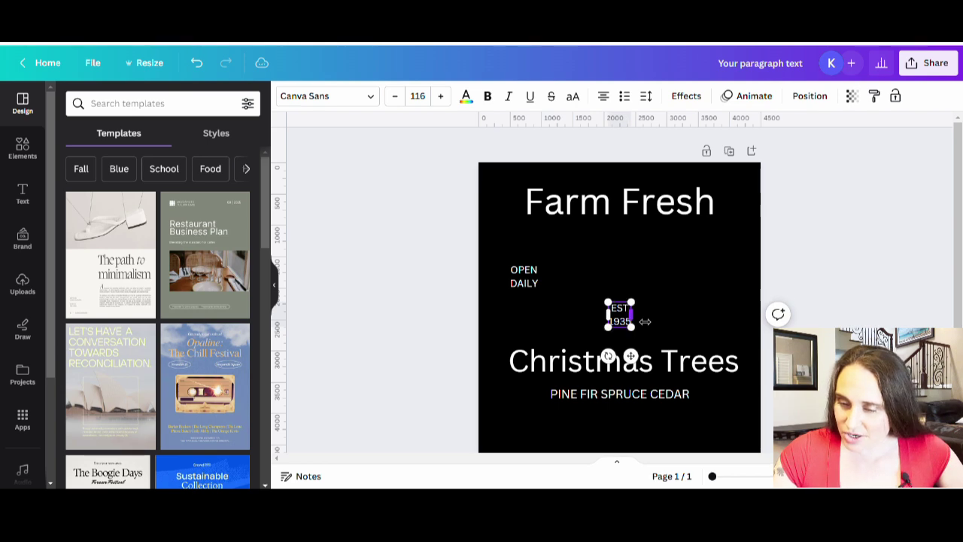
{"action": "left_click", "coordinate": [680, 337]}
{"action": "left_click_drag", "start_coordinate": [630, 322], "coordinate": [723, 294]}
{"action": "left_click", "coordinate": [683, 312]}
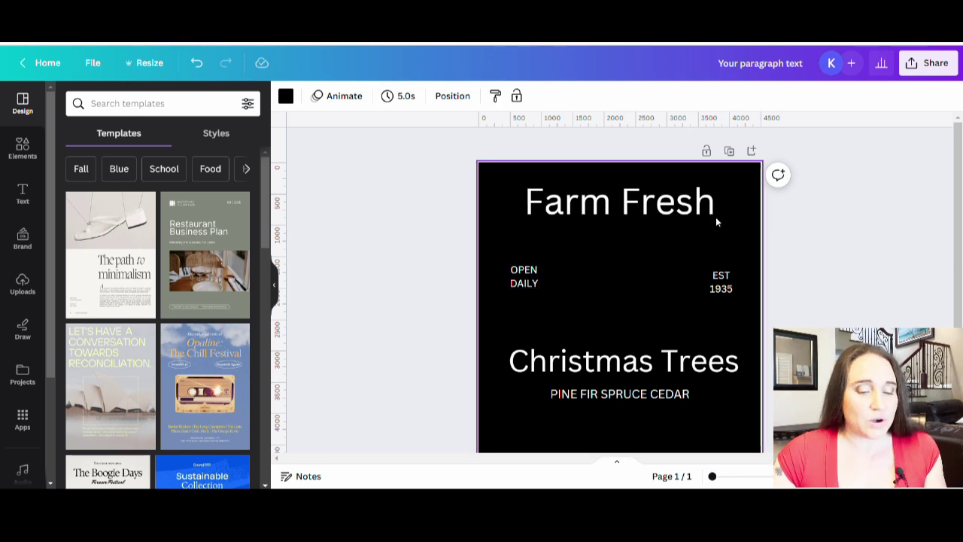
Search Elements for 'christmas tree' graphics and add the three-pine-tree silhouette
{"action": "left_click", "coordinate": [24, 155]}
{"action": "left_click", "coordinate": [188, 111]}
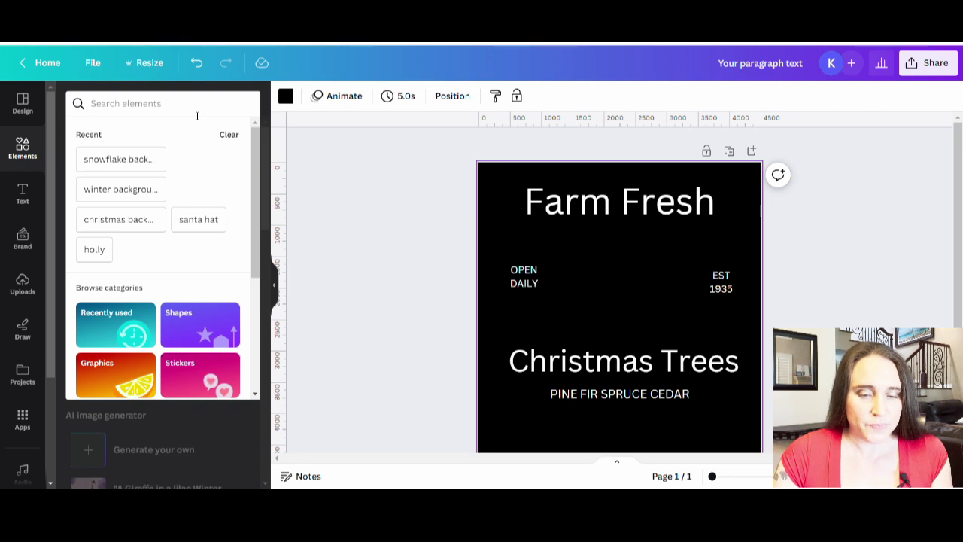
{"action": "type", "text": "chistmas tree"}
{"action": "key", "text": "Return"}
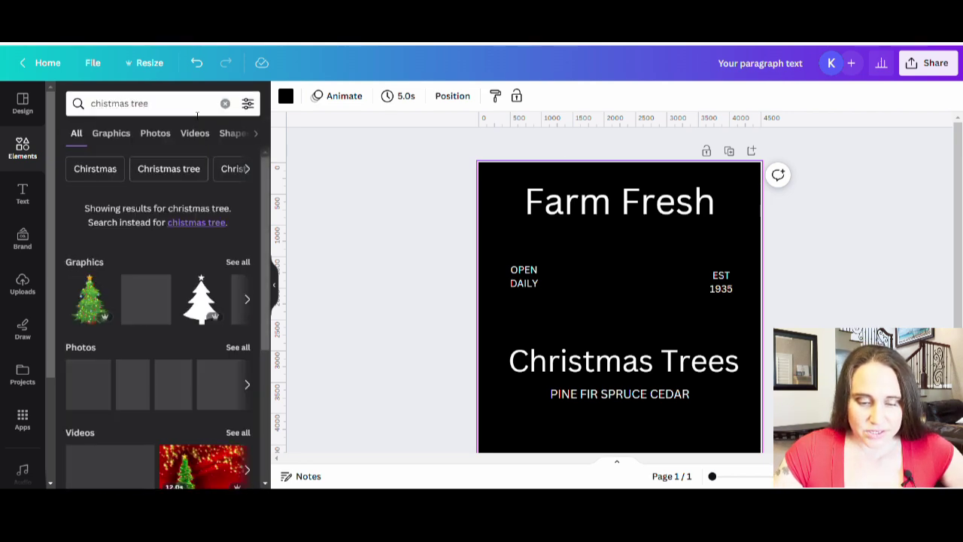
{"action": "left_click", "coordinate": [239, 263]}
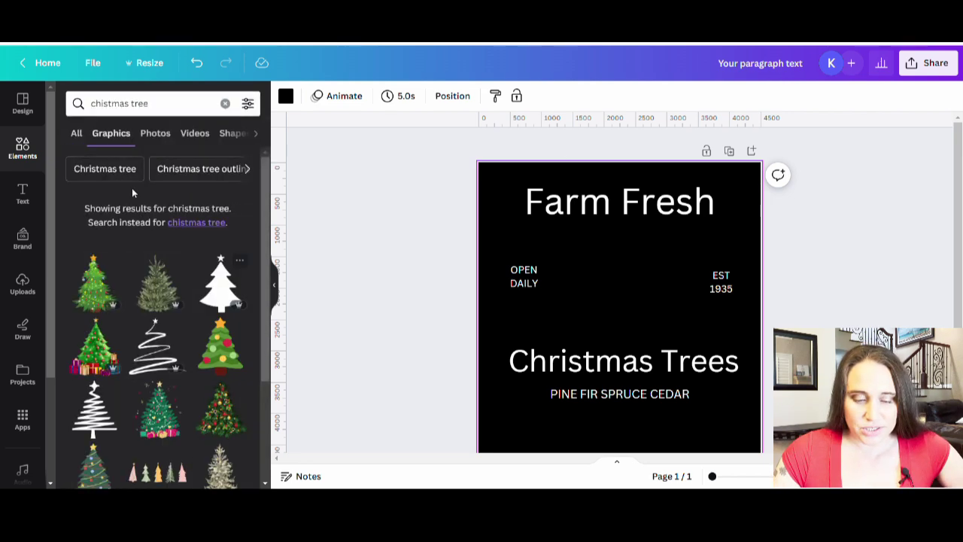
{"action": "scroll", "coordinate": [165, 249], "scroll_direction": "down", "scroll_amount": 5}
{"action": "scroll", "coordinate": [178, 249], "scroll_direction": "down", "scroll_amount": 10}
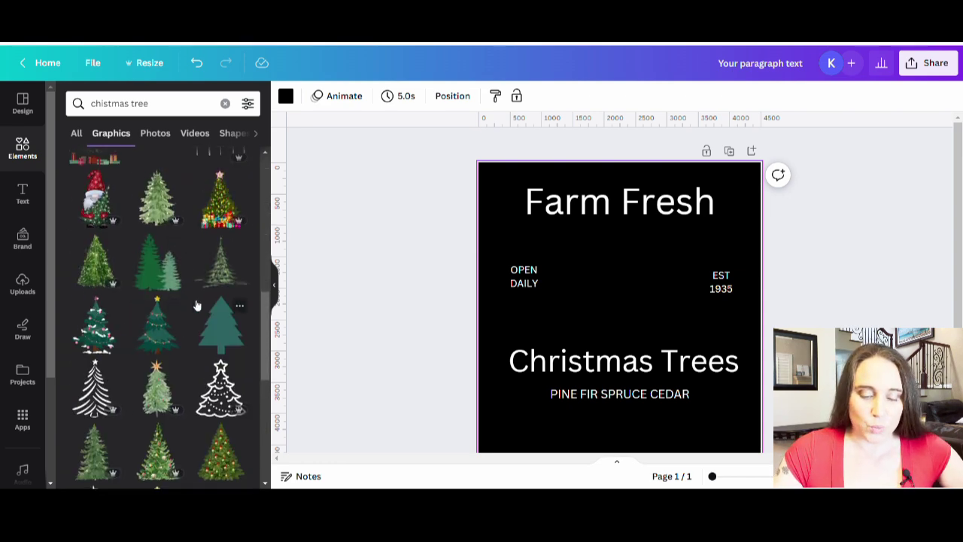
{"action": "scroll", "coordinate": [188, 294], "scroll_direction": "down", "scroll_amount": 3}
{"action": "scroll", "coordinate": [193, 290], "scroll_direction": "down", "scroll_amount": 5}
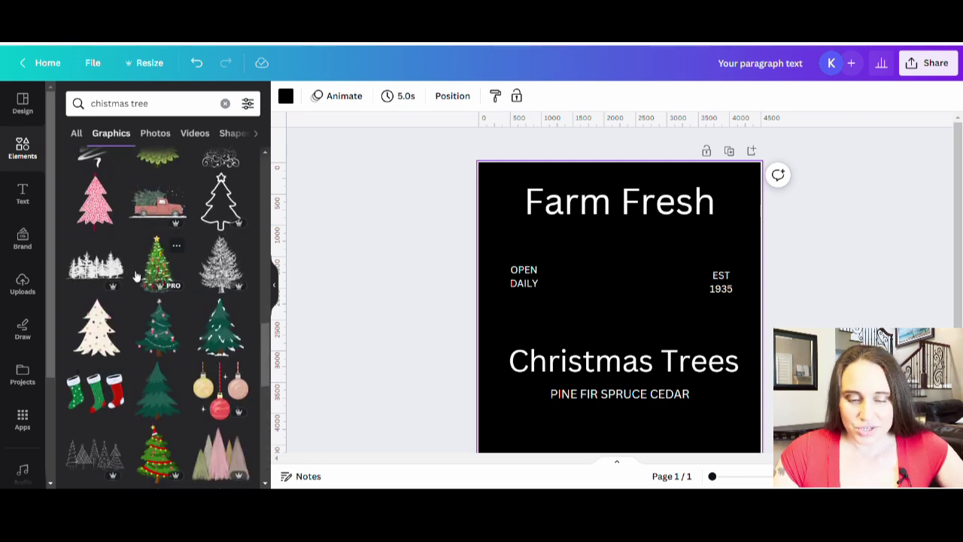
{"action": "scroll", "coordinate": [179, 269], "scroll_direction": "down", "scroll_amount": 2}
{"action": "scroll", "coordinate": [179, 269], "scroll_direction": "down", "scroll_amount": 5}
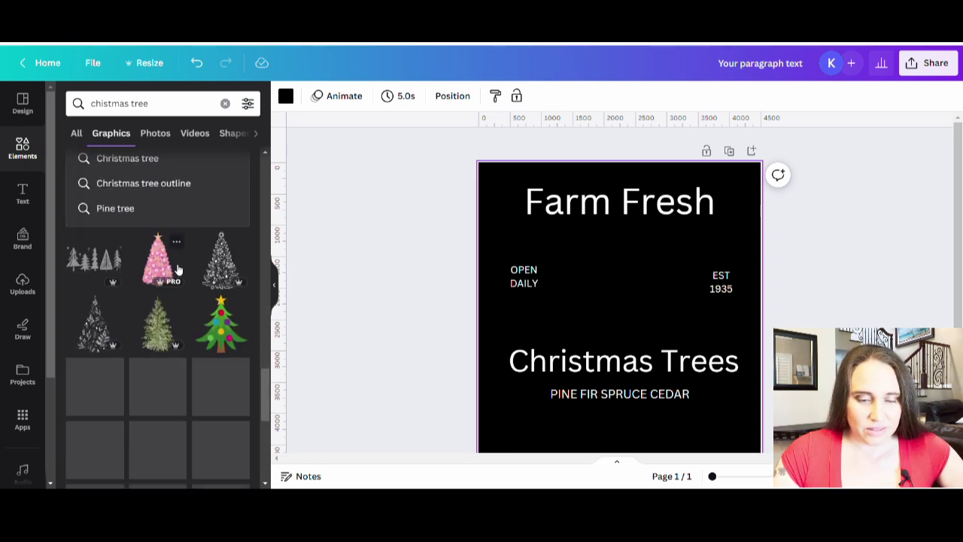
{"action": "scroll", "coordinate": [179, 271], "scroll_direction": "down", "scroll_amount": 3}
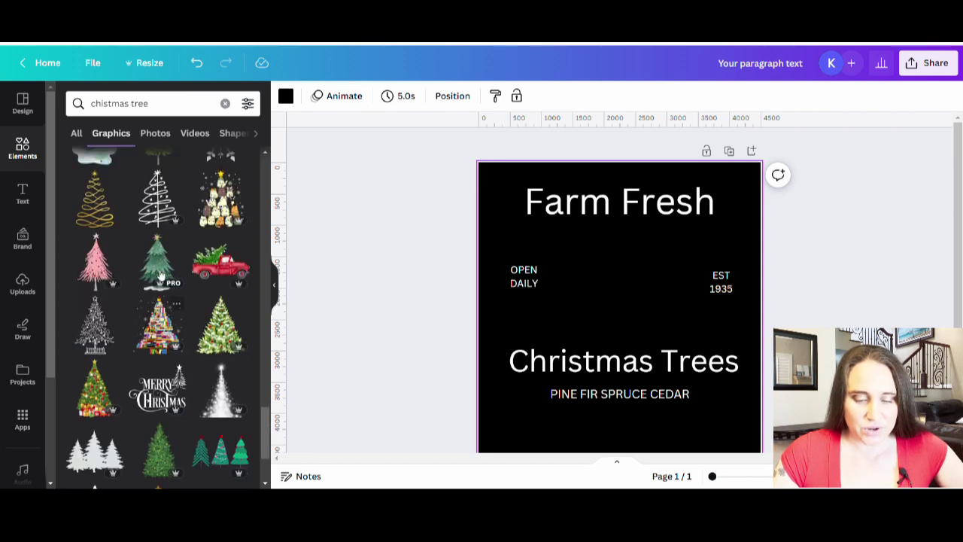
{"action": "scroll", "coordinate": [143, 240], "scroll_direction": "down", "scroll_amount": 1}
{"action": "scroll", "coordinate": [143, 241], "scroll_direction": "down", "scroll_amount": 2}
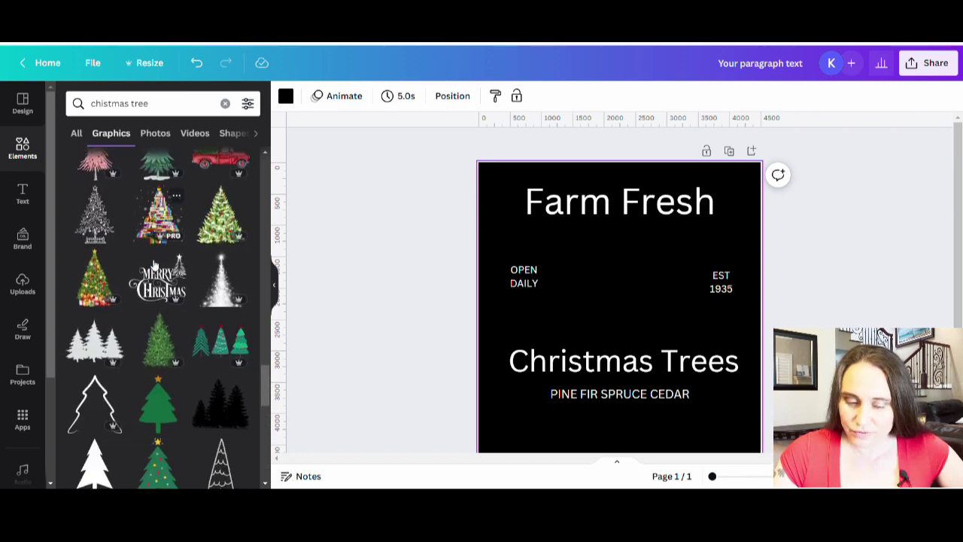
{"action": "left_click", "coordinate": [92, 323]}
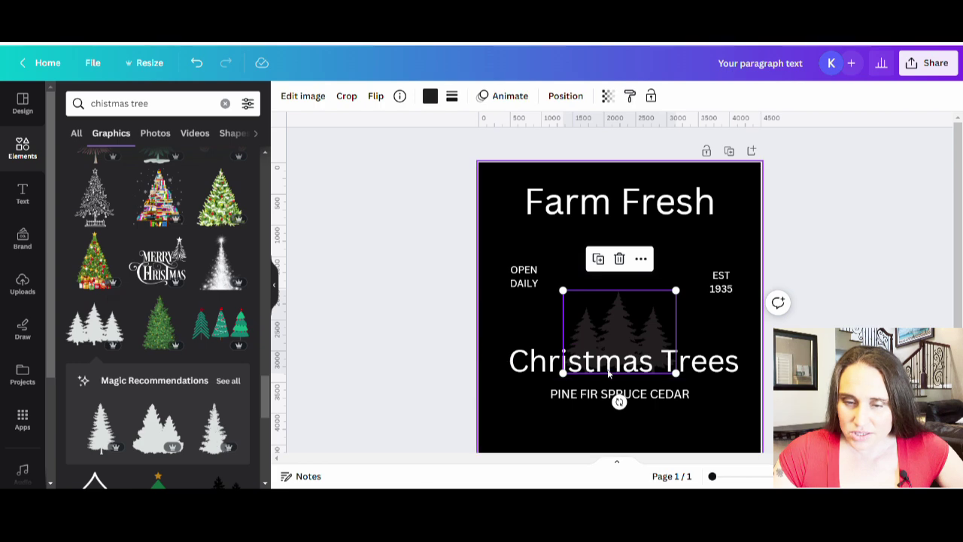
Make the tree graphic white, enlarge it and centre it above Christmas Trees
{"action": "left_click_drag", "start_coordinate": [625, 323], "coordinate": [628, 280]}
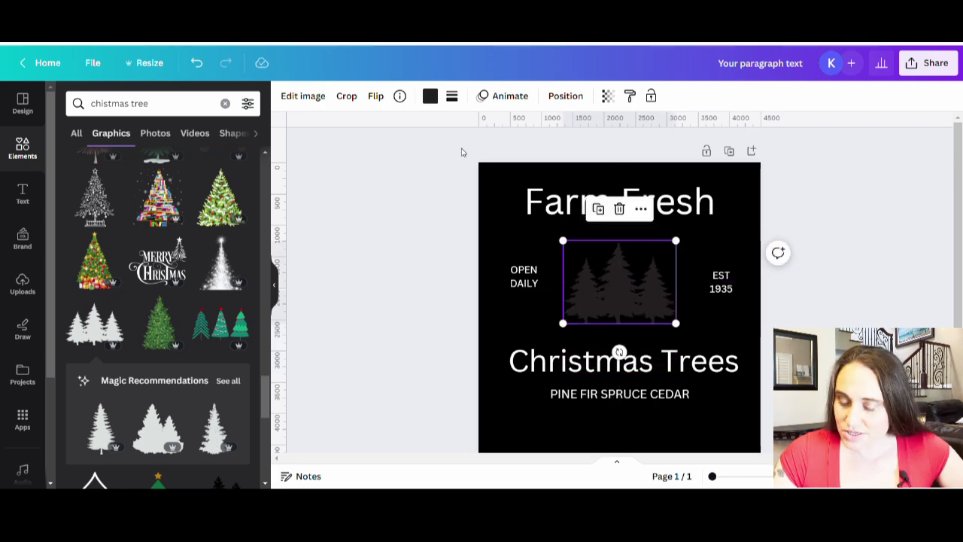
{"action": "left_click", "coordinate": [429, 96]}
{"action": "left_click", "coordinate": [242, 342]}
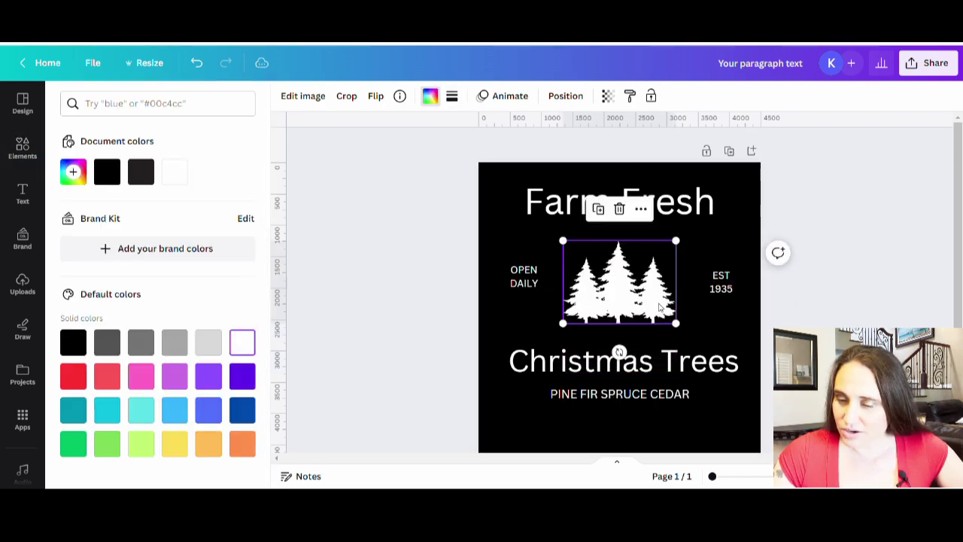
{"action": "left_click", "coordinate": [366, 339]}
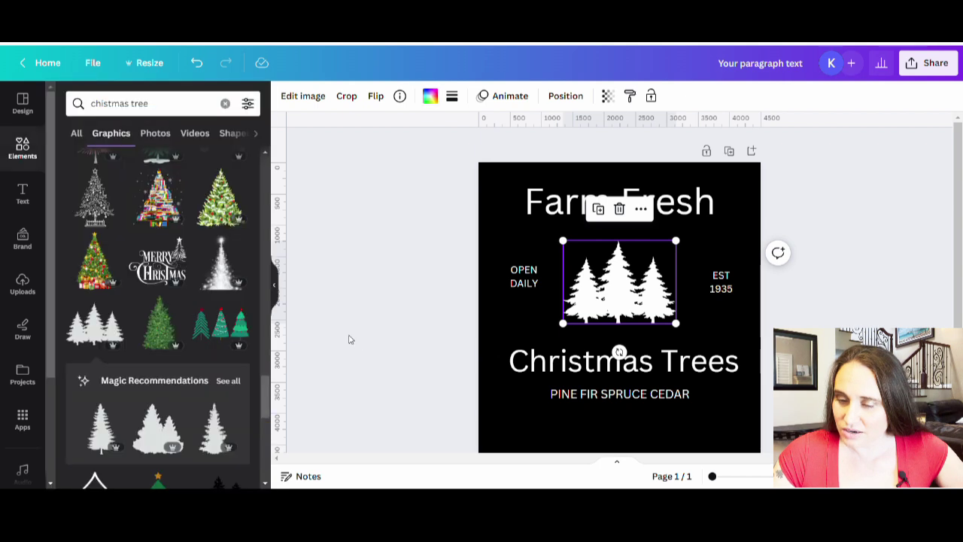
{"action": "left_click", "coordinate": [621, 258]}
{"action": "left_click_drag", "start_coordinate": [676, 241], "coordinate": [710, 217]}
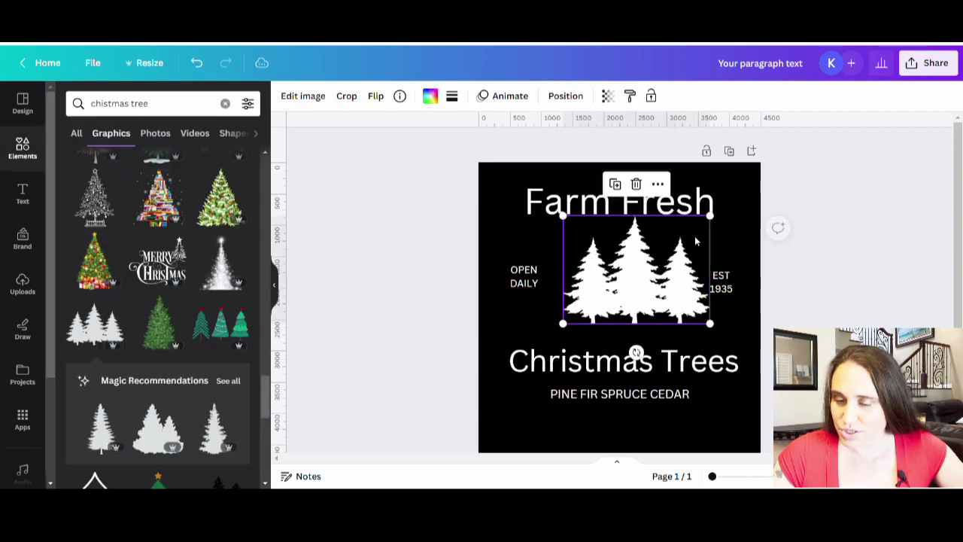
{"action": "left_click_drag", "start_coordinate": [657, 286], "coordinate": [644, 305]}
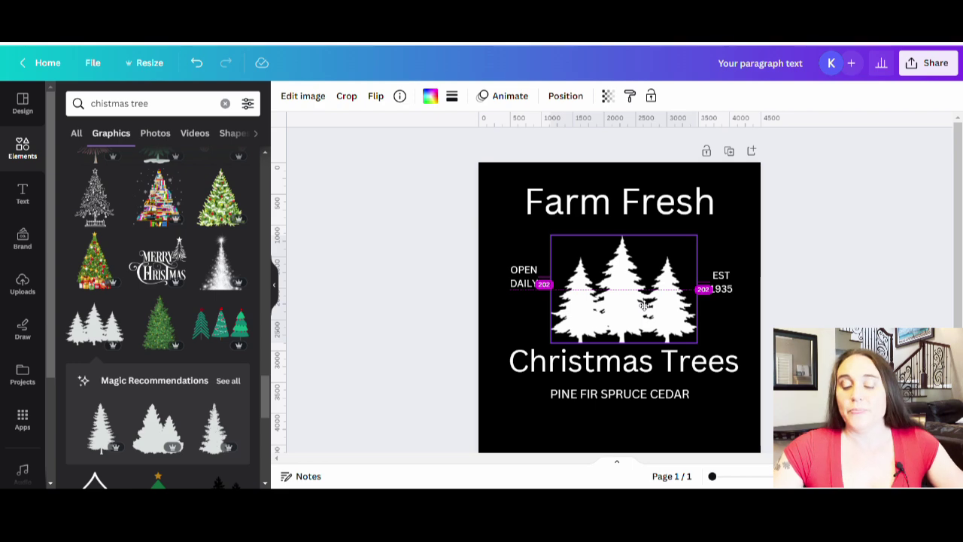
{"action": "left_click", "coordinate": [865, 305]}
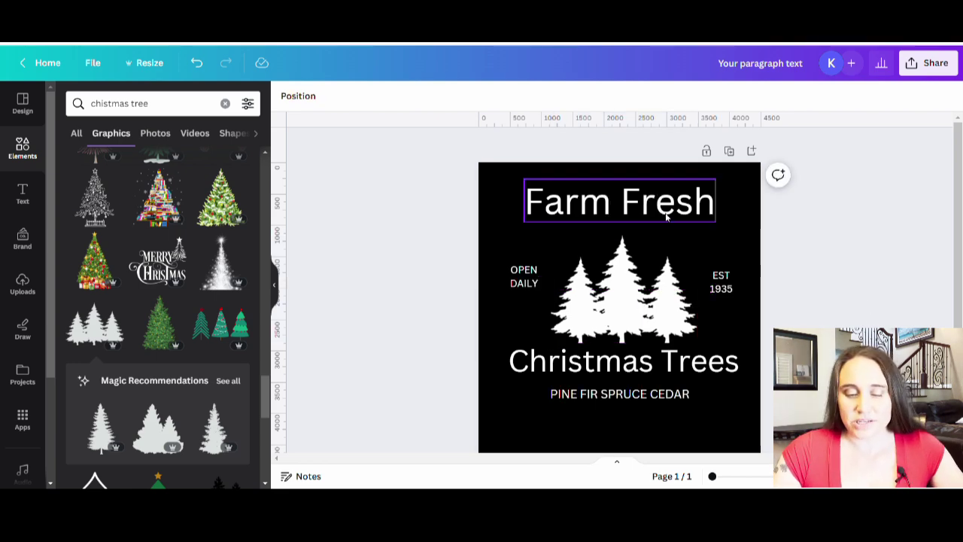
Collapse the left Elements panel to free up the canvas
{"action": "left_click", "coordinate": [274, 284]}
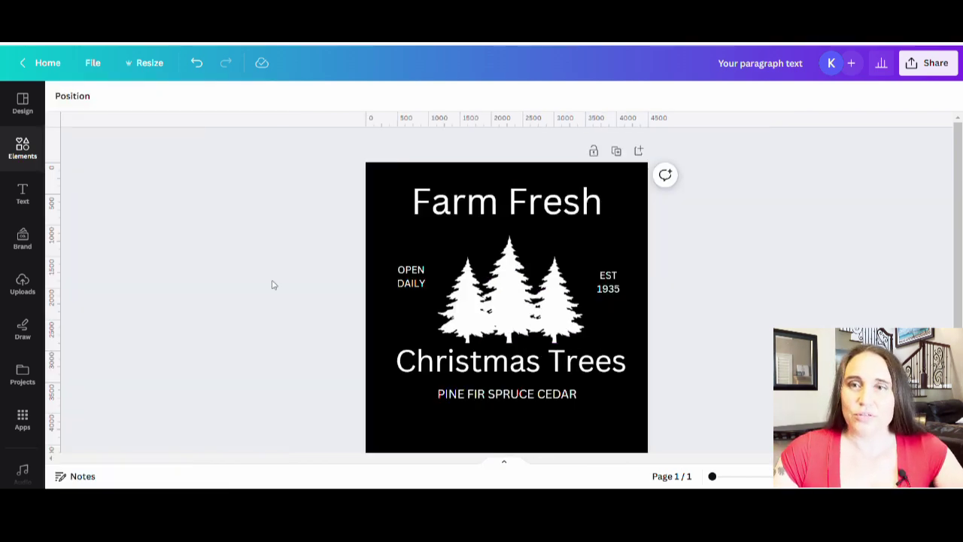
Search fonts for 'sacred' and apply Sacred Bridge Old to Farm Fresh and Christmas Trees
{"action": "left_click", "coordinate": [529, 208]}
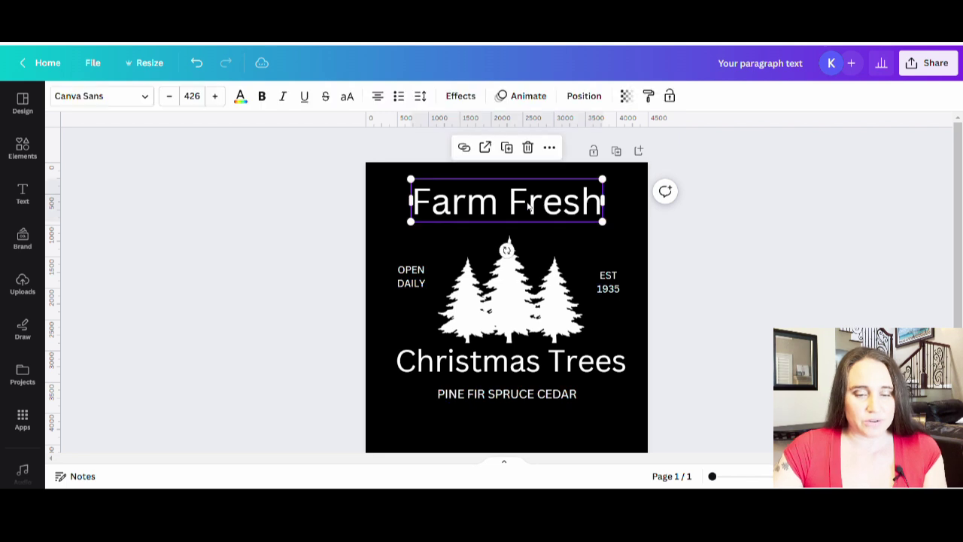
{"action": "left_click", "coordinate": [112, 96]}
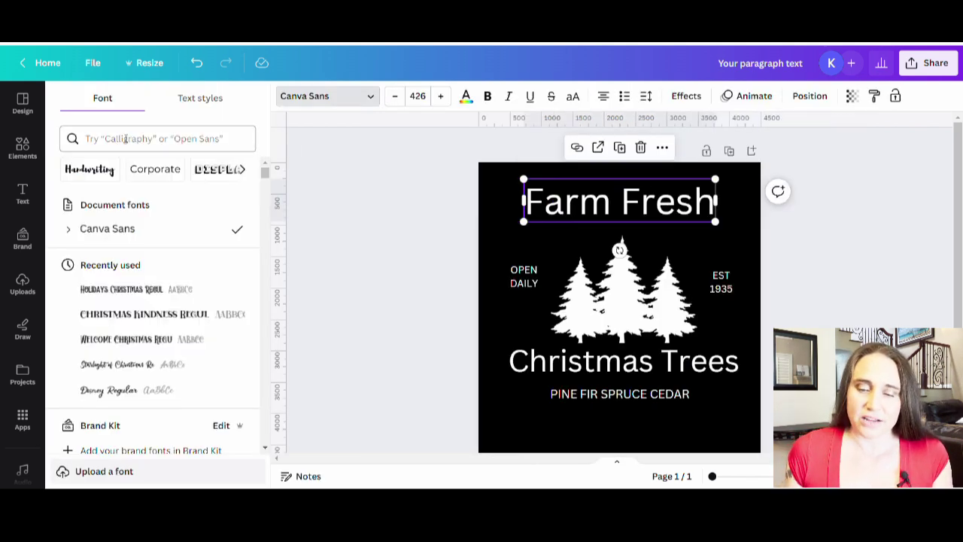
{"action": "left_click", "coordinate": [126, 139]}
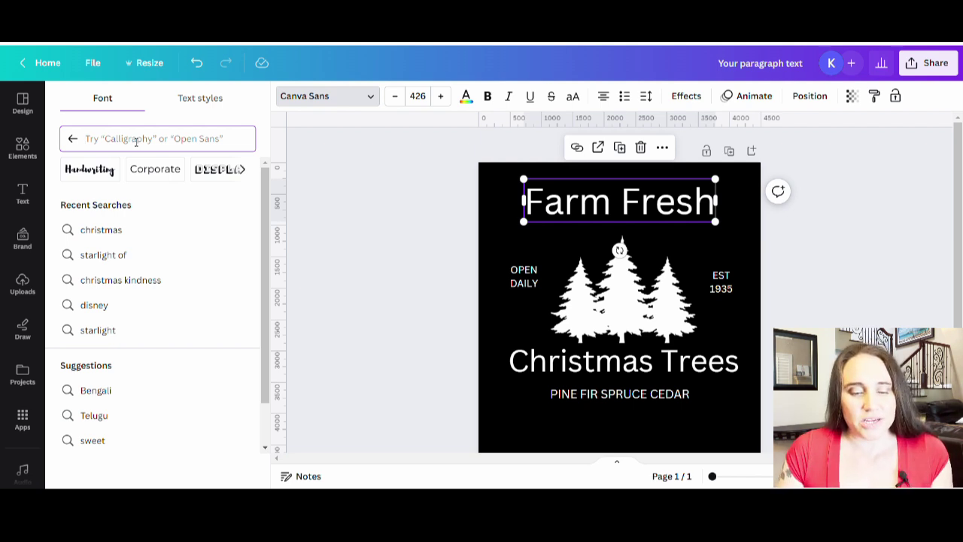
{"action": "type", "text": "s"}
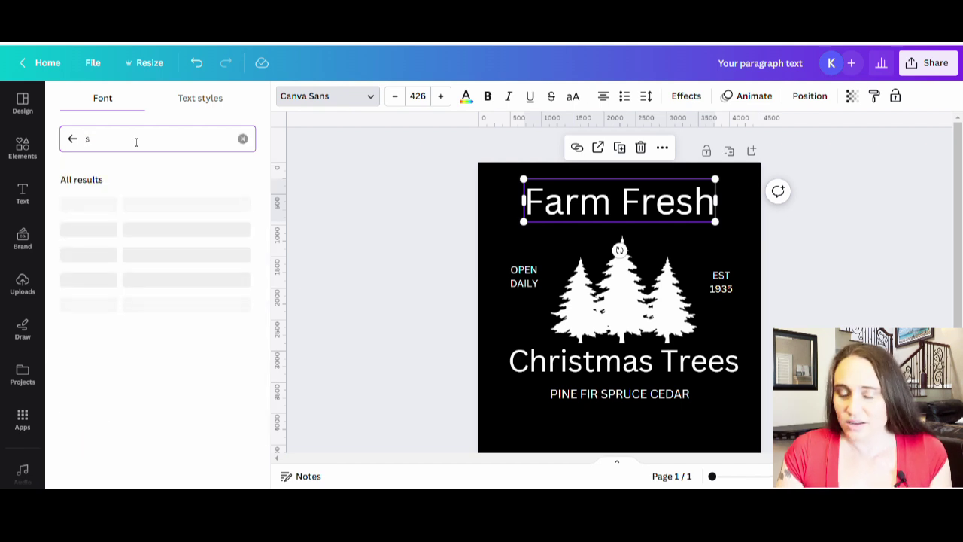
{"action": "type", "text": "acred"}
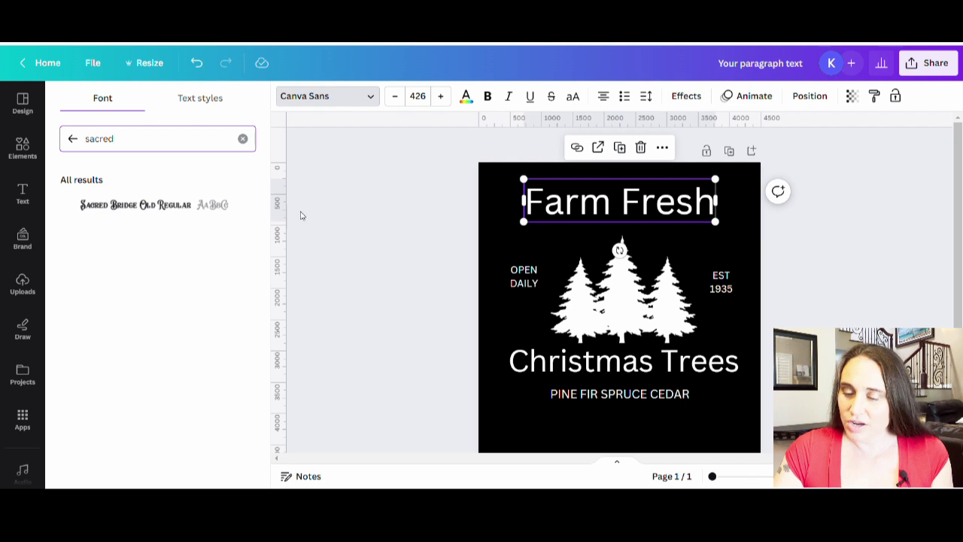
{"action": "left_click", "coordinate": [176, 203]}
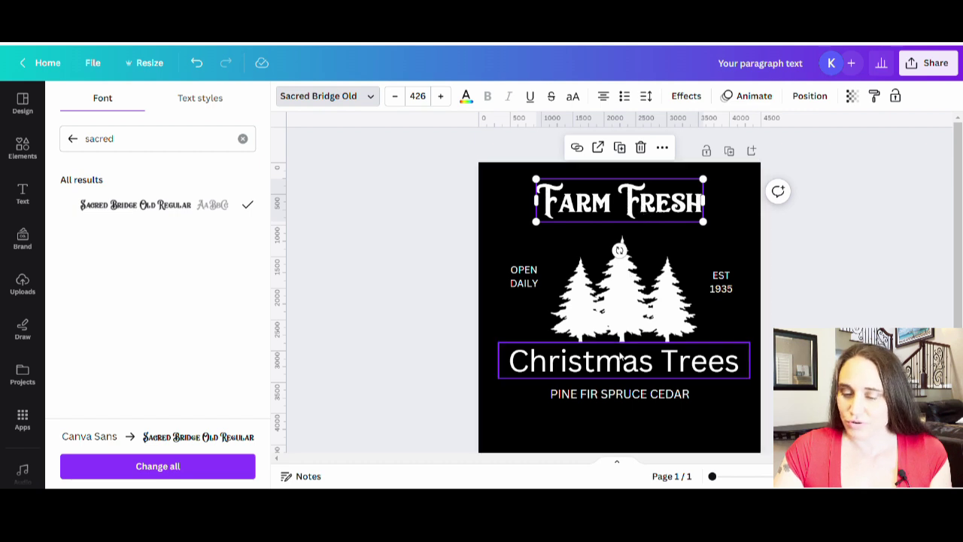
{"action": "left_click", "coordinate": [599, 366]}
{"action": "left_click", "coordinate": [193, 205]}
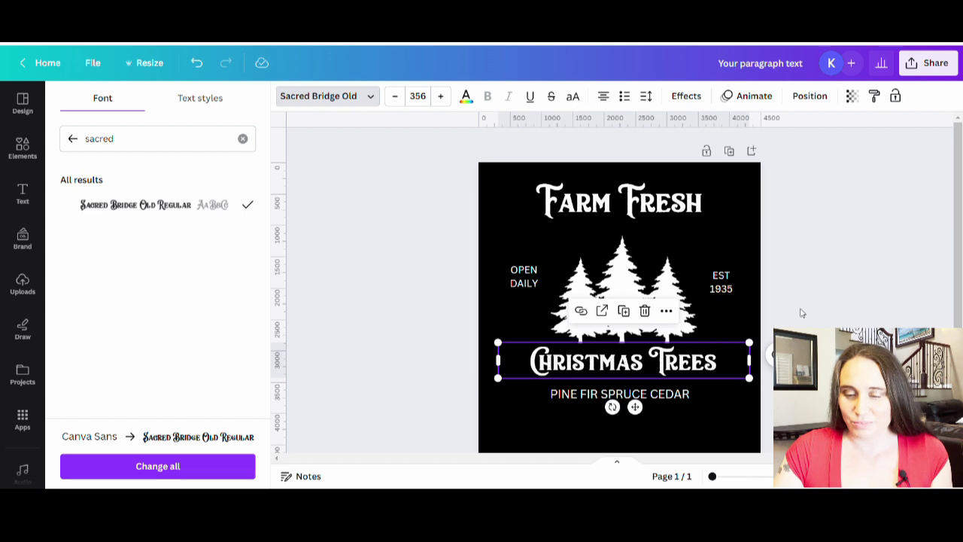
Enlarge and centre Christmas Trees (size 487) and Farm Fresh (623), and lower the tree-type line
{"action": "left_click", "coordinate": [796, 270]}
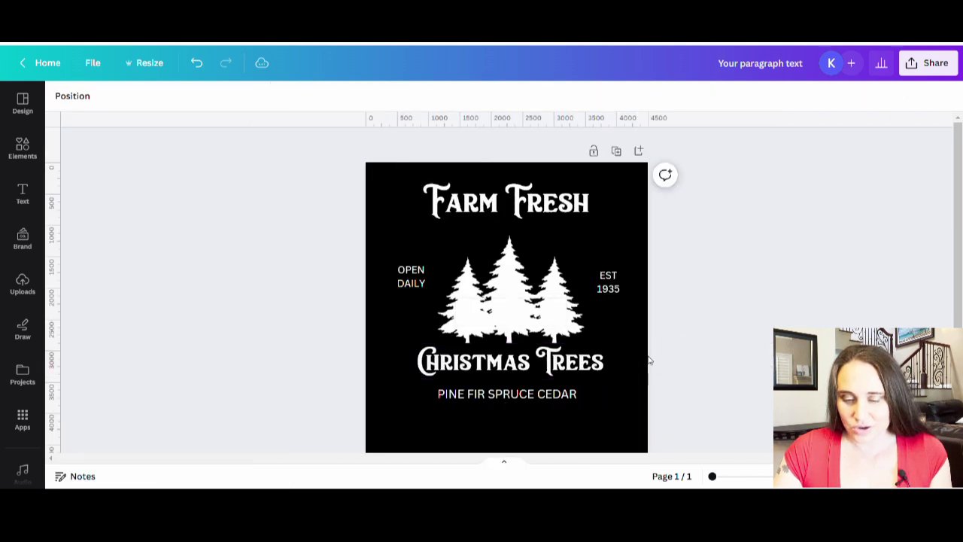
{"action": "left_click", "coordinate": [593, 367]}
{"action": "left_click_drag", "start_coordinate": [637, 359], "coordinate": [648, 420]}
{"action": "left_click_drag", "start_coordinate": [592, 379], "coordinate": [589, 379]}
{"action": "left_click", "coordinate": [703, 378]}
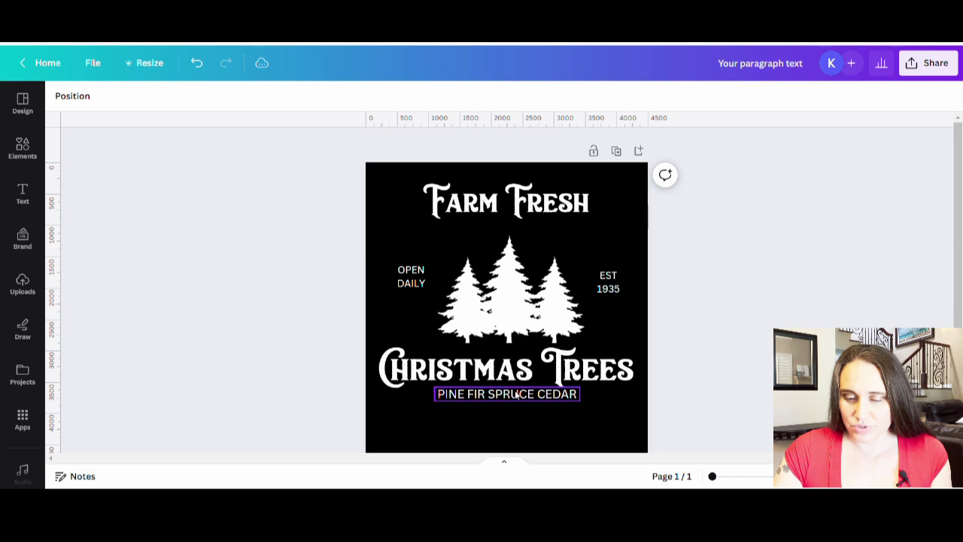
{"action": "mouse_move", "coordinate": [516, 393]}
{"action": "left_mouse_down"}
{"action": "mouse_move", "coordinate": [516, 418]}
{"action": "mouse_move", "coordinate": [527, 382]}
{"action": "mouse_move", "coordinate": [527, 390]}
{"action": "left_mouse_up"}
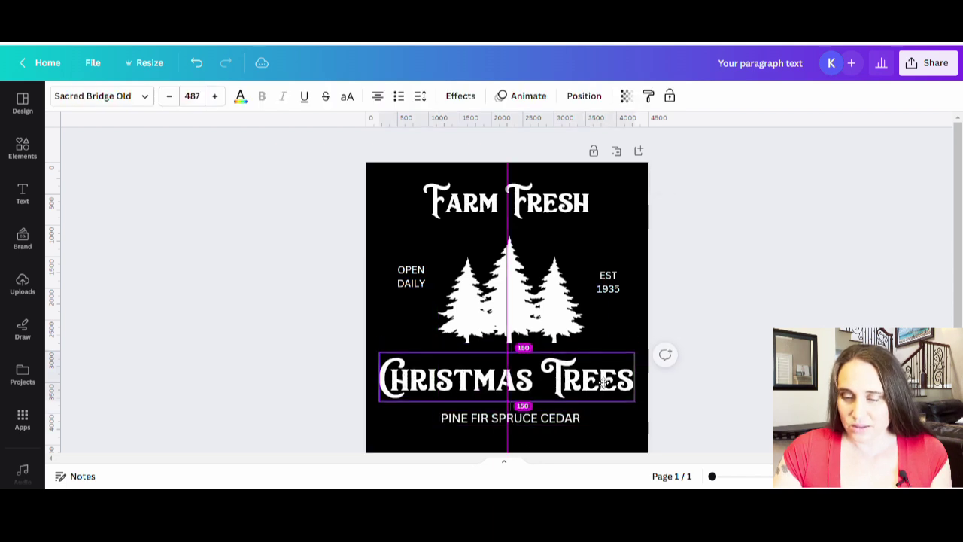
{"action": "left_click", "coordinate": [645, 245]}
{"action": "left_click", "coordinate": [574, 216]}
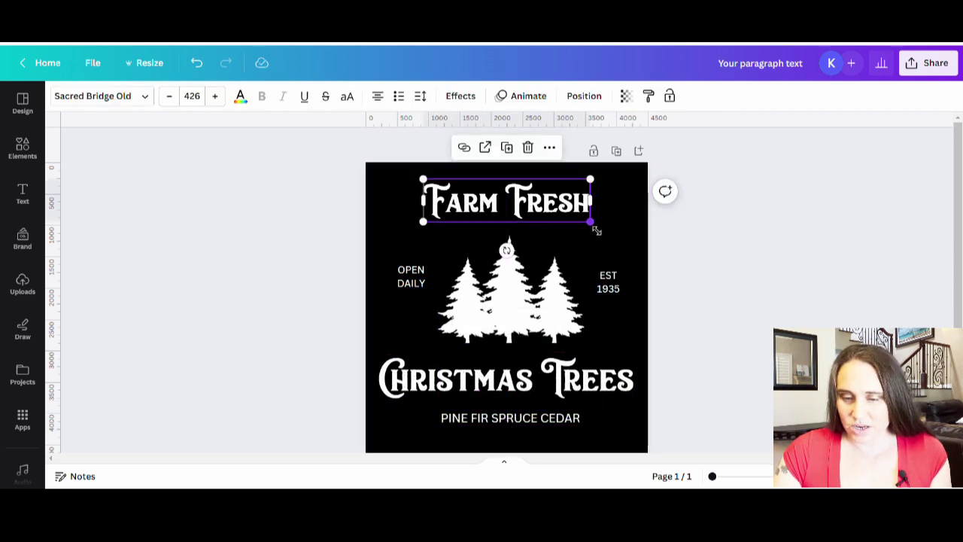
{"action": "left_click_drag", "start_coordinate": [594, 223], "coordinate": [666, 241]}
{"action": "left_click_drag", "start_coordinate": [599, 226], "coordinate": [561, 221]}
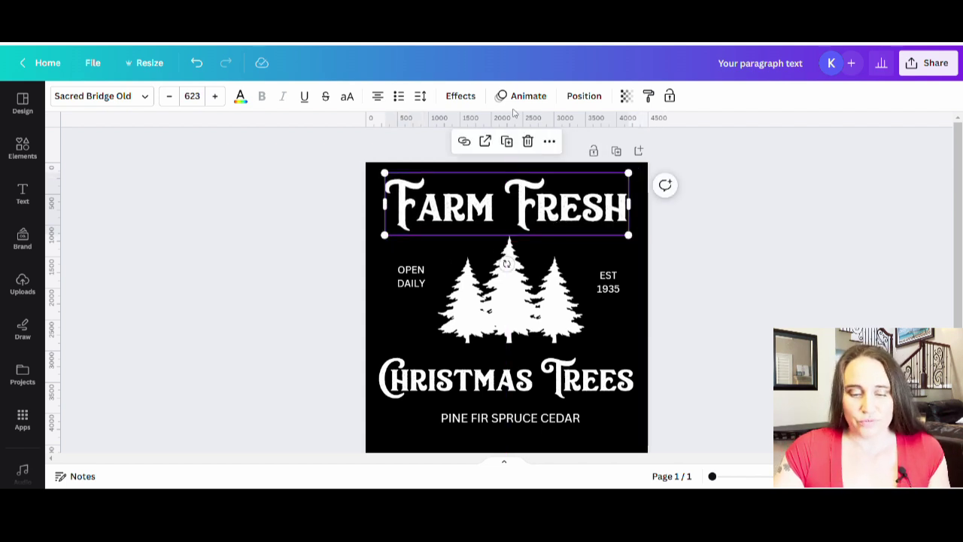
Apply the Curve text effect to Farm Fresh with a curve strength of 41
{"action": "left_click", "coordinate": [460, 97]}
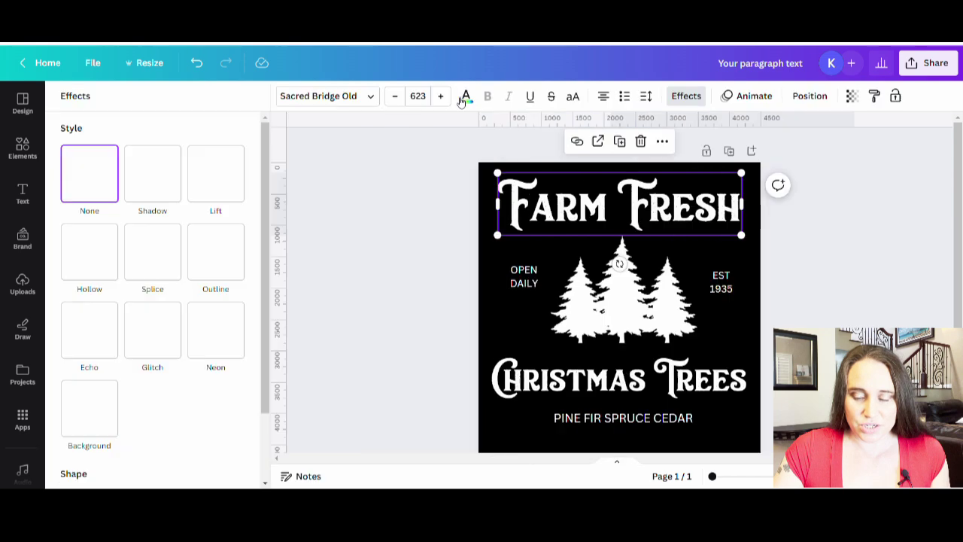
{"action": "scroll", "coordinate": [138, 369], "scroll_direction": "down", "scroll_amount": 2}
{"action": "left_click", "coordinate": [178, 438]}
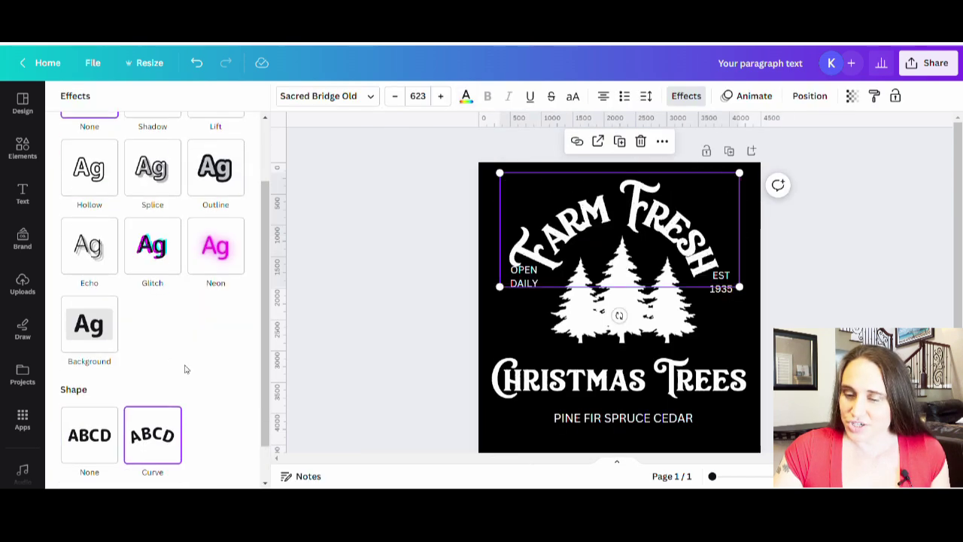
{"action": "scroll", "coordinate": [192, 365], "scroll_direction": "down", "scroll_amount": 1}
{"action": "left_click_drag", "start_coordinate": [202, 470], "coordinate": [193, 472]}
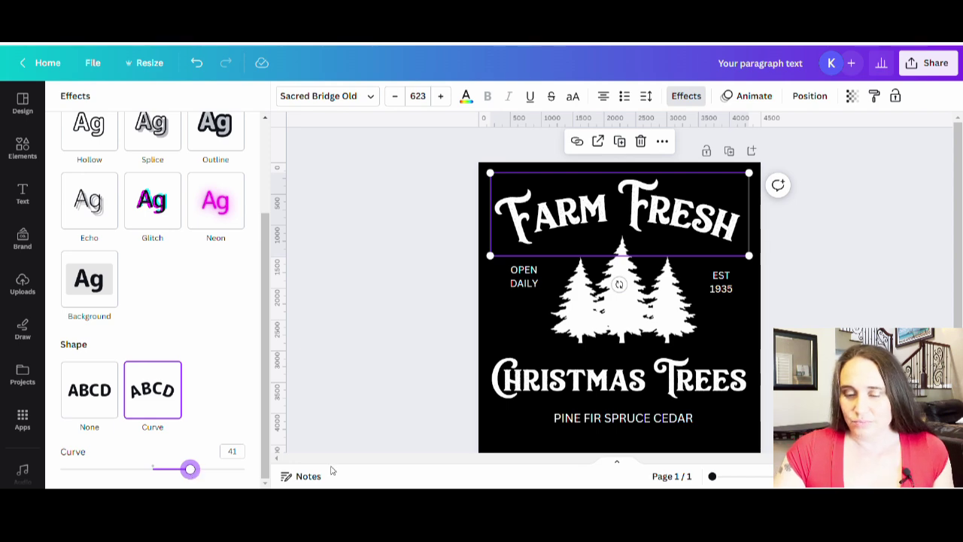
{"action": "left_click", "coordinate": [820, 304]}
Enlarge the curved Farm Fresh title to size 652 and re-centre it above the trees
{"action": "left_click", "coordinate": [767, 284]}
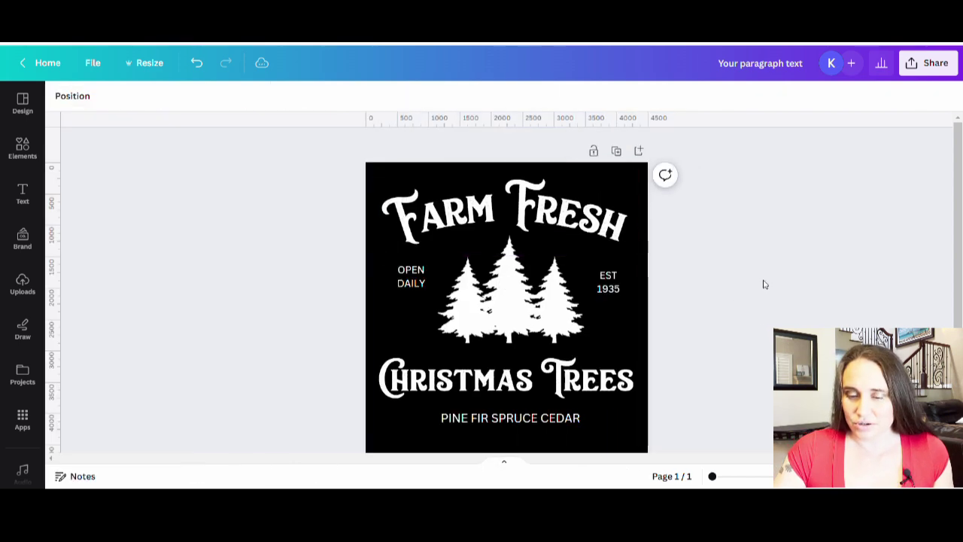
{"action": "left_click", "coordinate": [496, 217]}
{"action": "left_click_drag", "start_coordinate": [497, 217], "coordinate": [501, 216]}
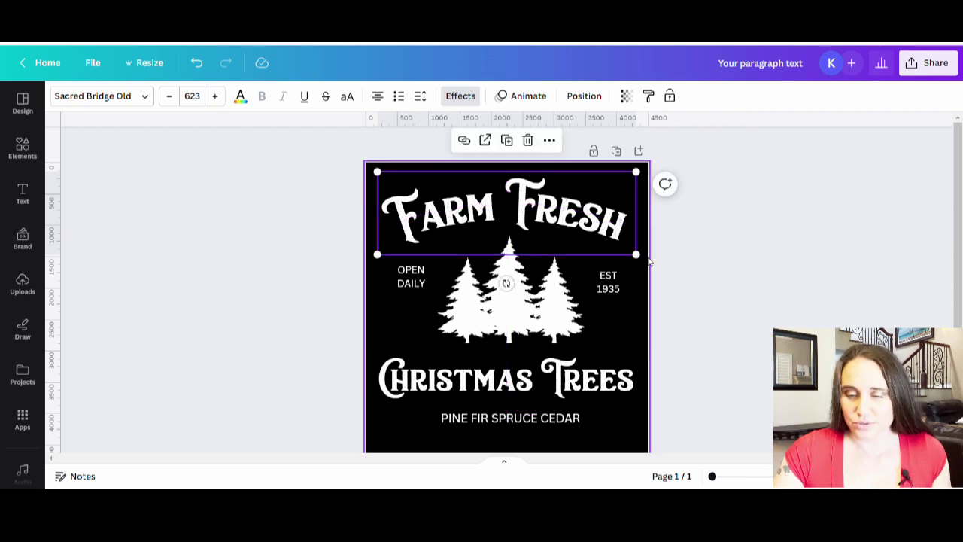
{"action": "mouse_move", "coordinate": [643, 261]}
{"action": "left_mouse_down"}
{"action": "mouse_move", "coordinate": [653, 268]}
{"action": "mouse_move", "coordinate": [645, 259]}
{"action": "left_mouse_up"}
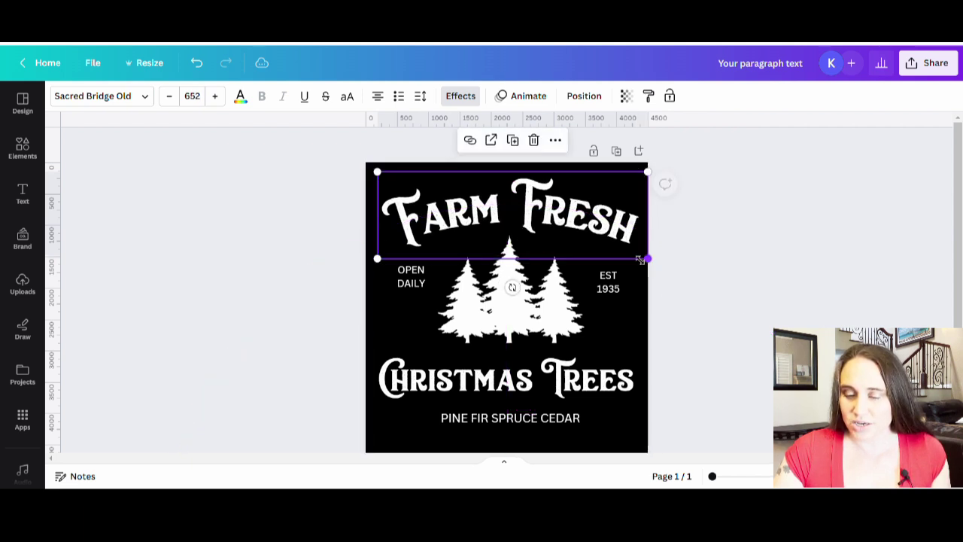
{"action": "left_click_drag", "start_coordinate": [602, 228], "coordinate": [591, 223]}
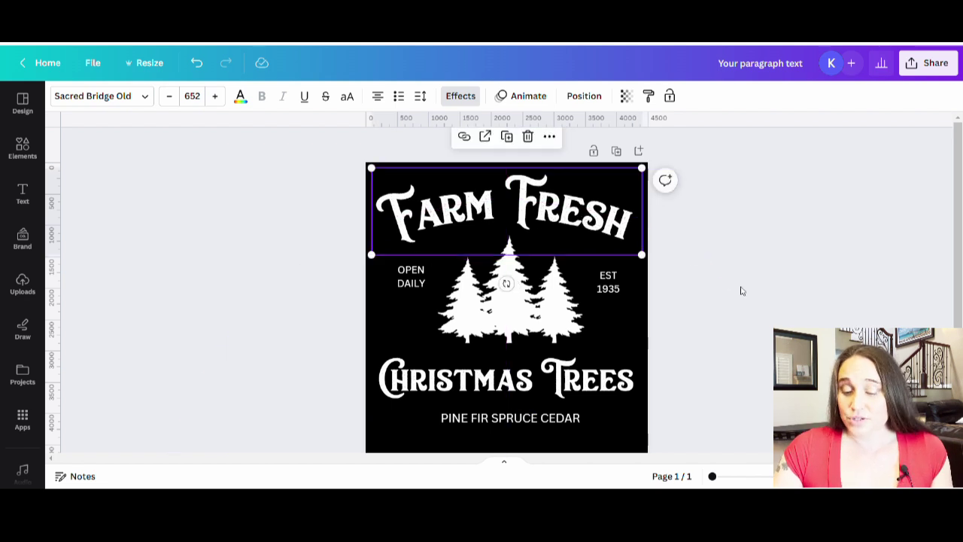
{"action": "left_click", "coordinate": [748, 391]}
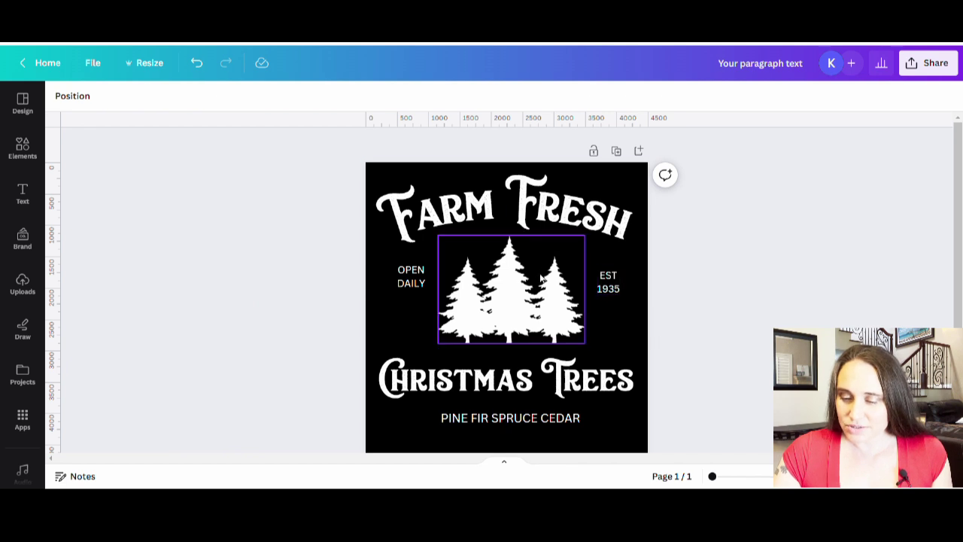
Search fonts for 'IM Fell' and apply IM Fell English SC to the tree-type line, OPEN DAILY and EST 1935
{"action": "scroll", "coordinate": [614, 304], "scroll_direction": "down", "scroll_amount": 2}
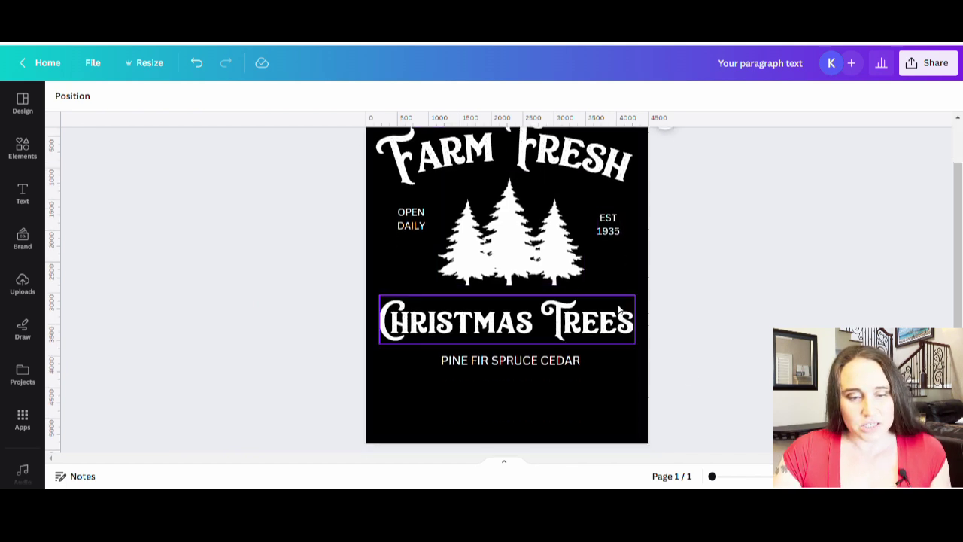
{"action": "left_click", "coordinate": [548, 360]}
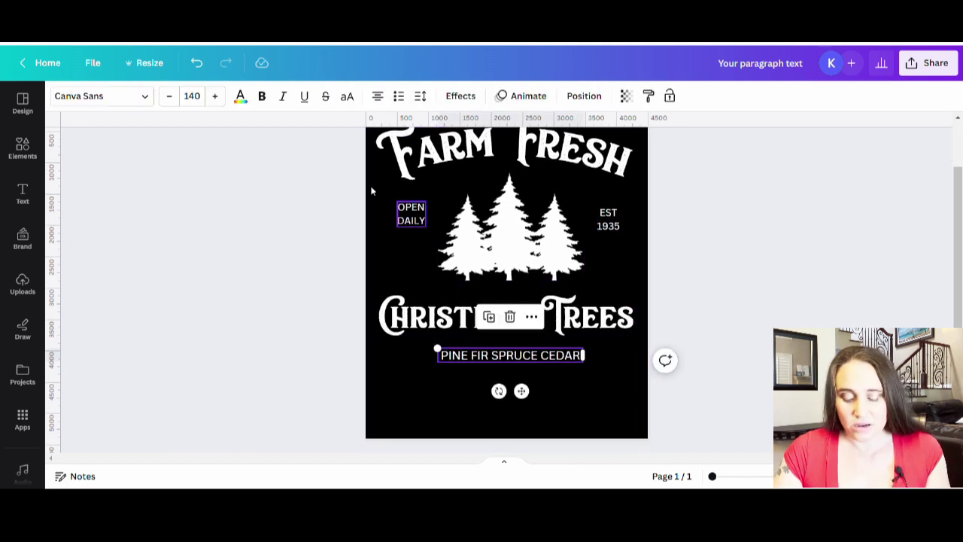
{"action": "left_click", "coordinate": [99, 99]}
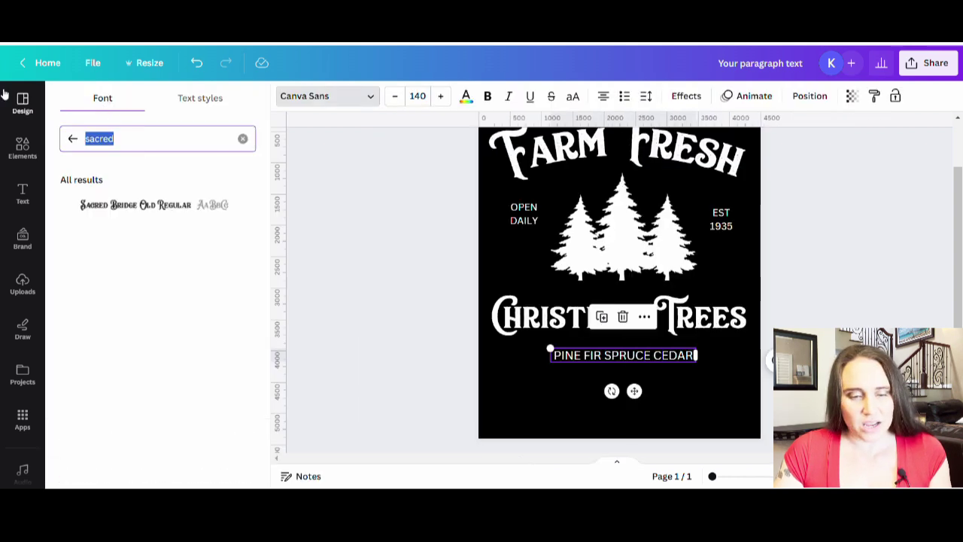
{"action": "type", "text": "I"}
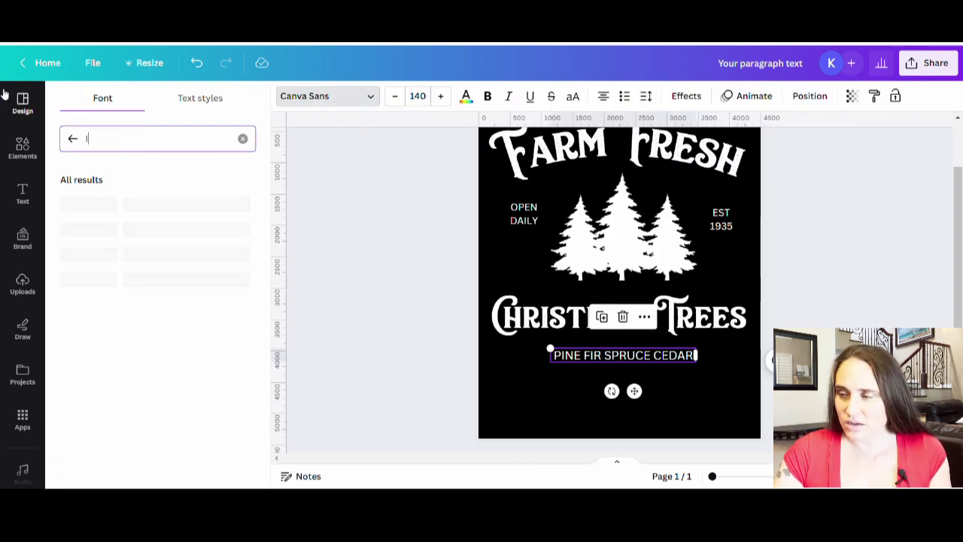
{"action": "type", "text": "M Fell"}
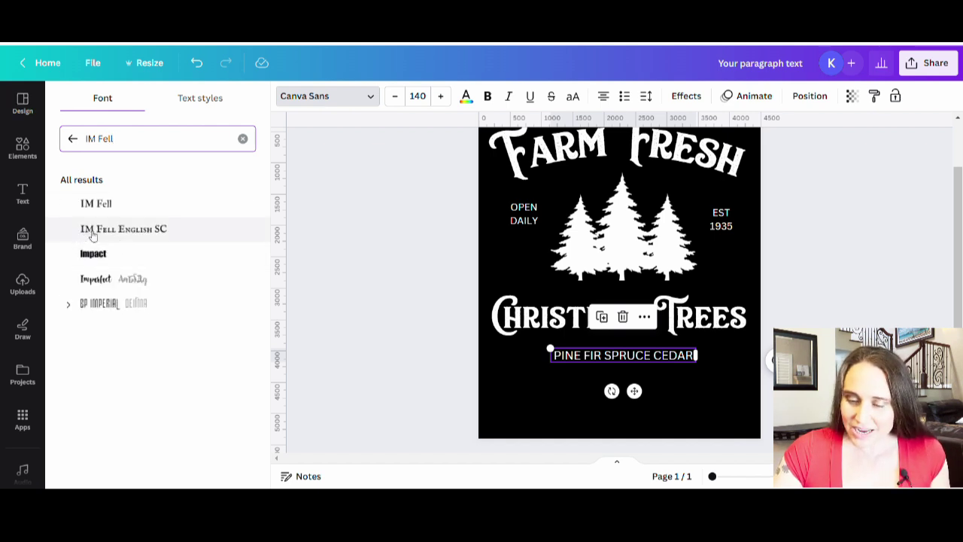
{"action": "left_click", "coordinate": [91, 233]}
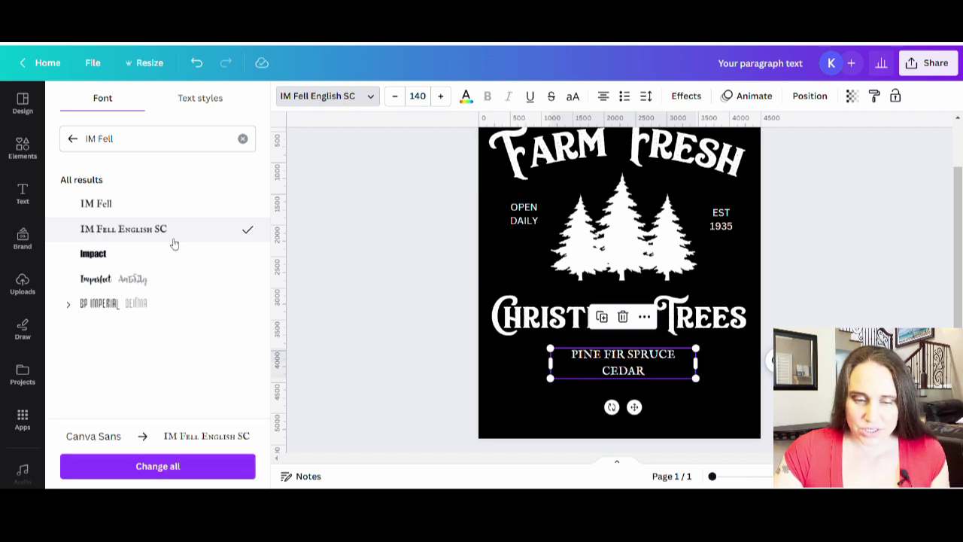
{"action": "left_click", "coordinate": [523, 213]}
{"action": "left_click", "coordinate": [194, 227]}
{"action": "left_click", "coordinate": [721, 219]}
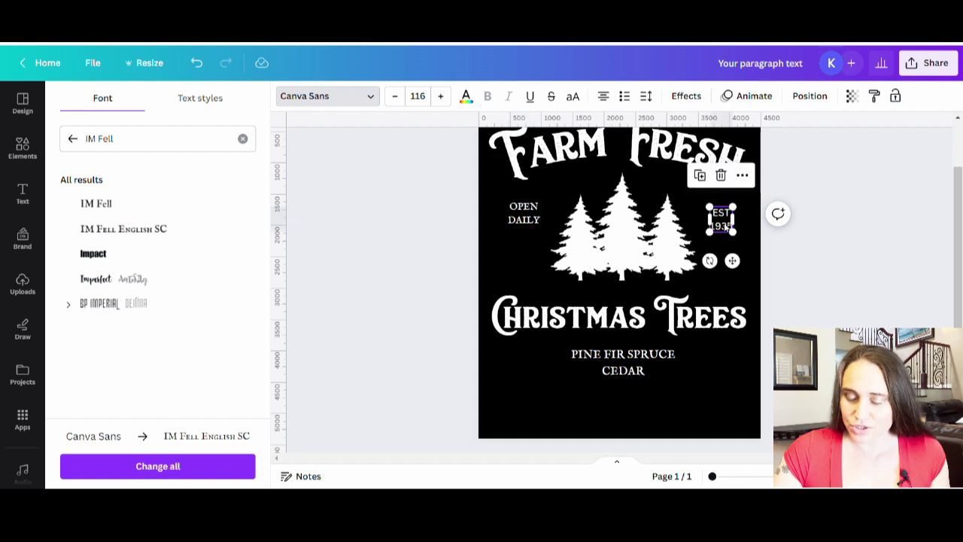
{"action": "left_click", "coordinate": [162, 230]}
{"action": "key", "text": "Escape"}
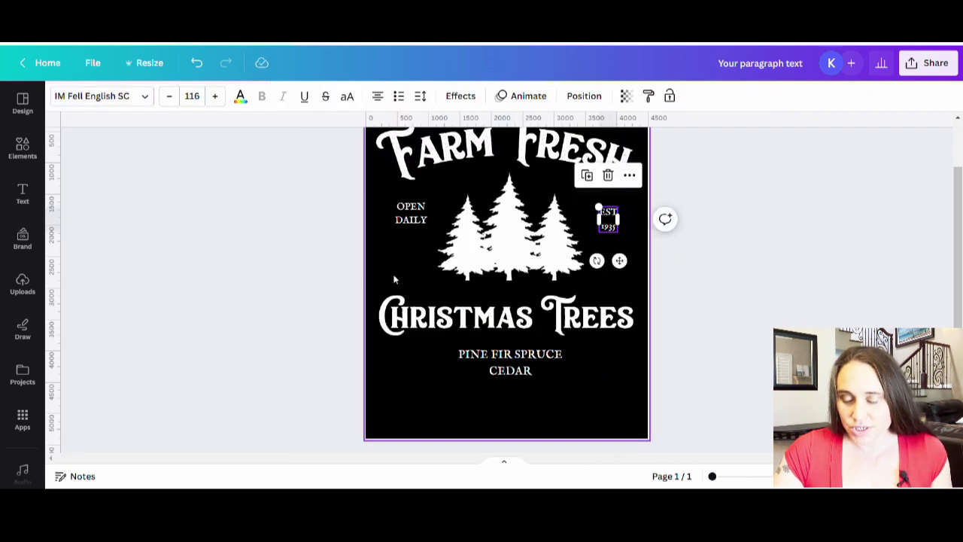
Add extra spaces between PINE, FIR, SPRUCE and CEDAR, keeping the line on one row
{"action": "left_click", "coordinate": [713, 250]}
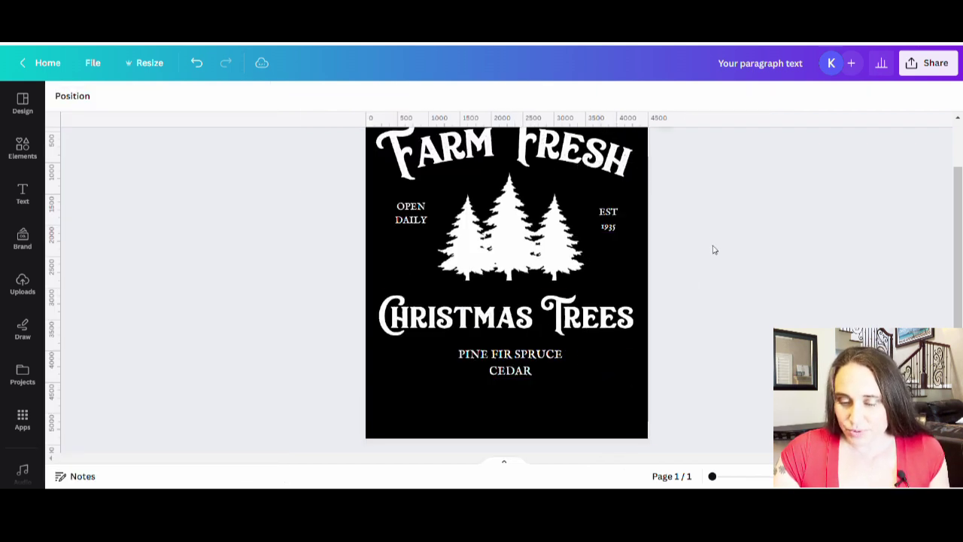
{"action": "left_click", "coordinate": [507, 368]}
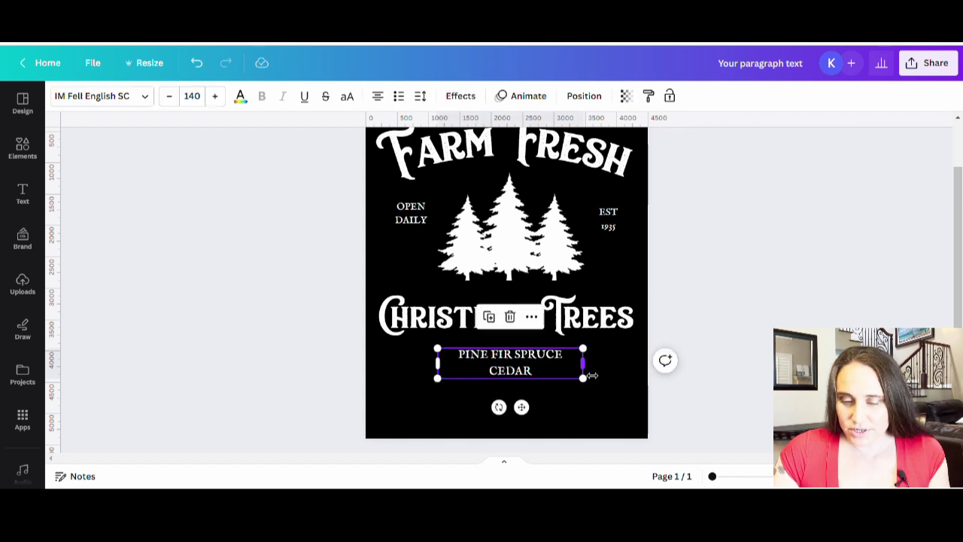
{"action": "left_click_drag", "start_coordinate": [585, 365], "coordinate": [600, 372]}
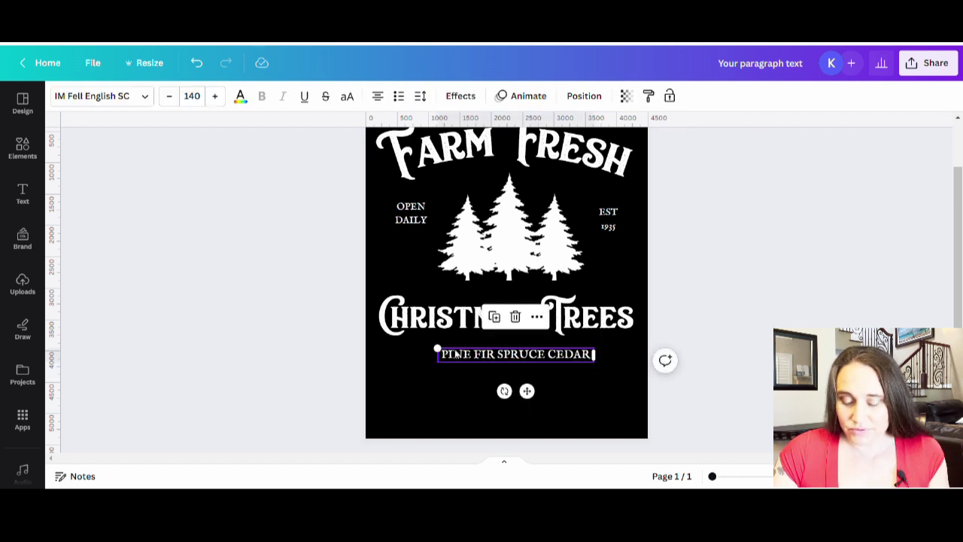
{"action": "left_click", "coordinate": [473, 360]}
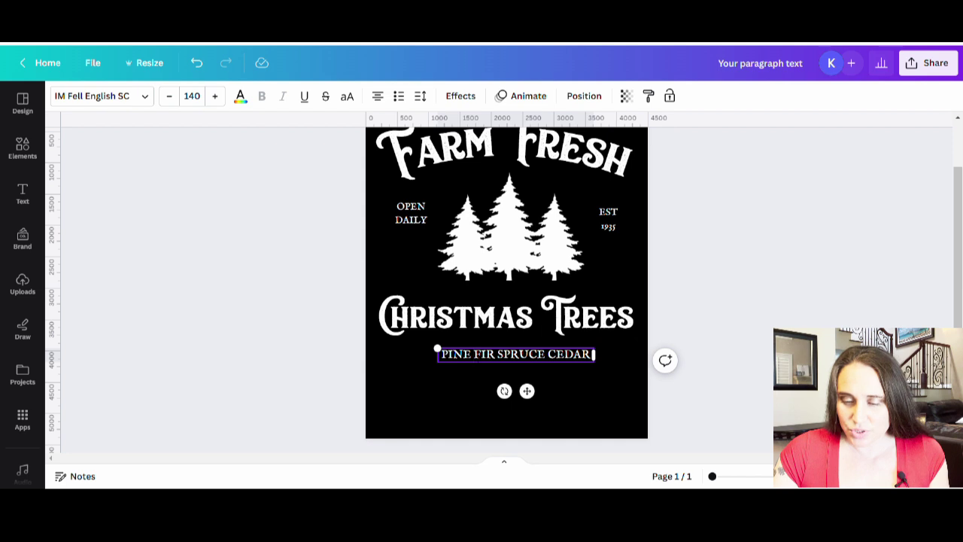
{"action": "left_click", "coordinate": [487, 353]}
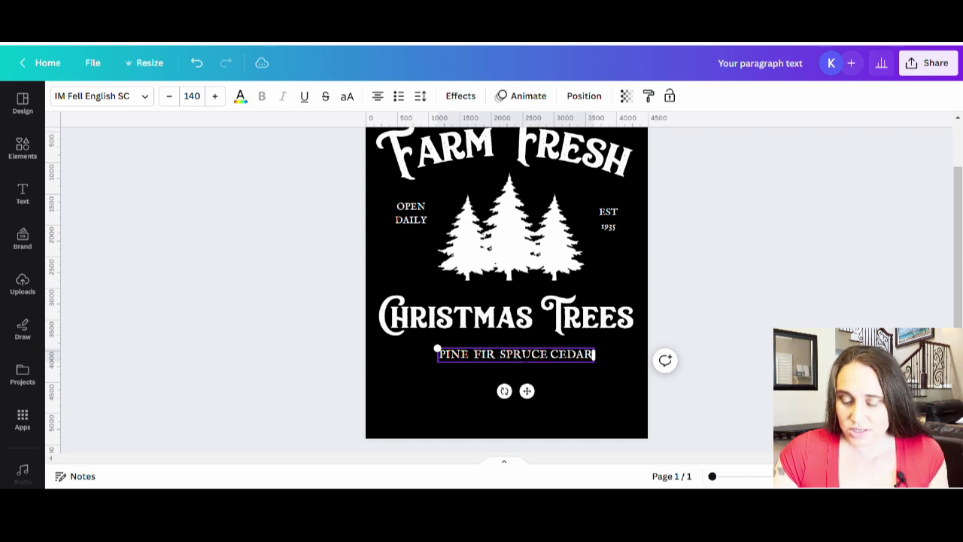
{"action": "left_click", "coordinate": [548, 353]}
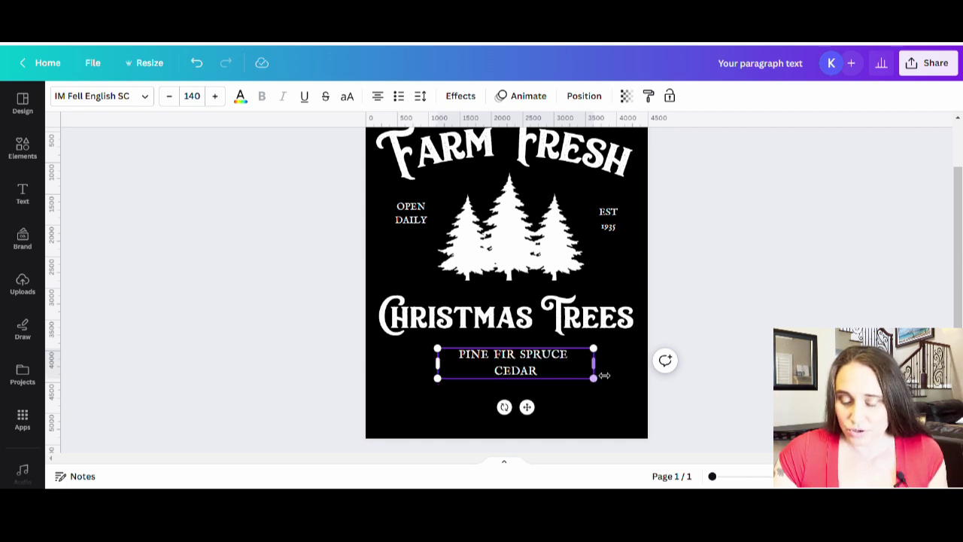
Enlarge the tree-type line to size 218 and centre it inside the page beneath Christmas Trees
{"action": "left_click_drag", "start_coordinate": [594, 363], "coordinate": [700, 416]}
{"action": "left_click", "coordinate": [619, 393]}
{"action": "left_click", "coordinate": [604, 358]}
{"action": "left_click_drag", "start_coordinate": [605, 358], "coordinate": [581, 353]}
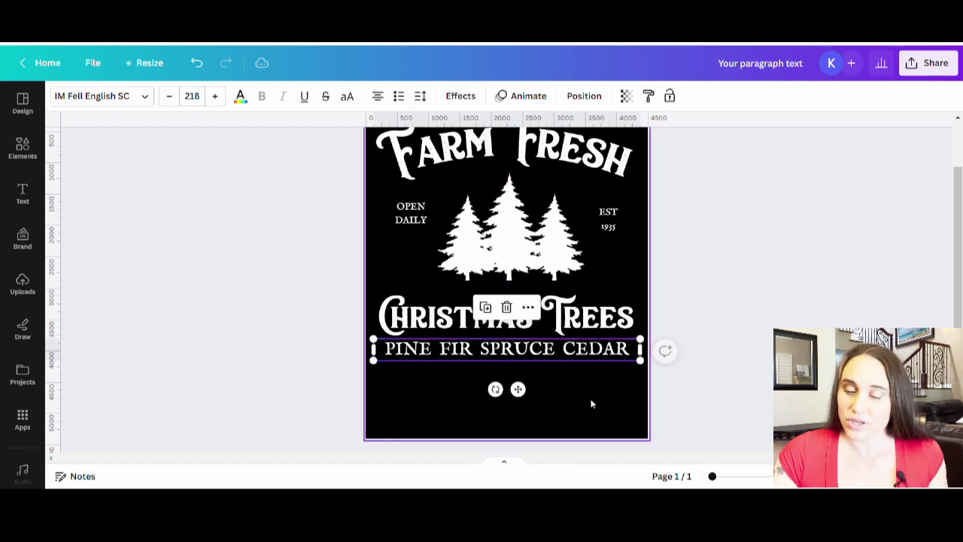
Tighten OPEN DAILY's line spacing to 0.99 and shift it slightly lower beside the trees
{"action": "left_click", "coordinate": [598, 421]}
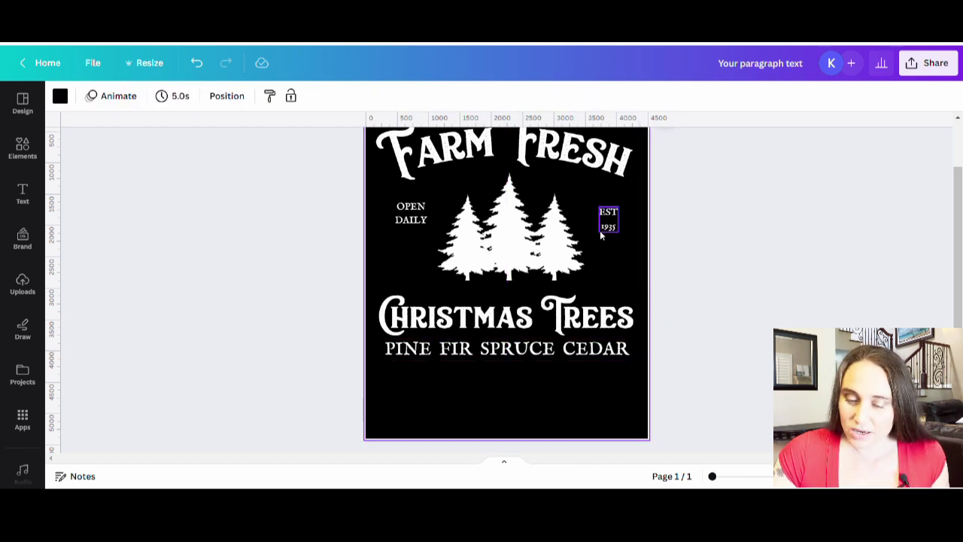
{"action": "left_click_drag", "start_coordinate": [411, 213], "coordinate": [422, 230]}
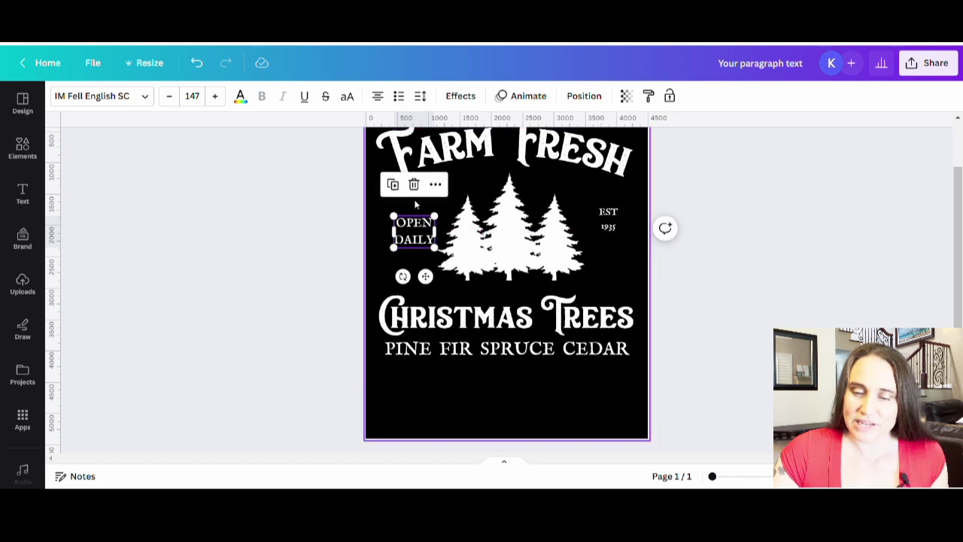
{"action": "left_click", "coordinate": [420, 96]}
{"action": "left_click_drag", "start_coordinate": [487, 185], "coordinate": [459, 189]}
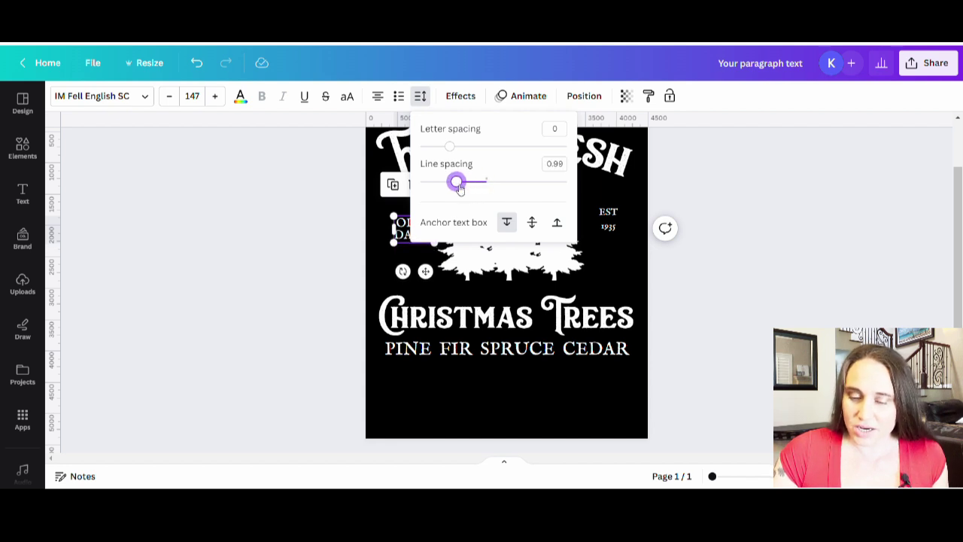
{"action": "left_click", "coordinate": [331, 218]}
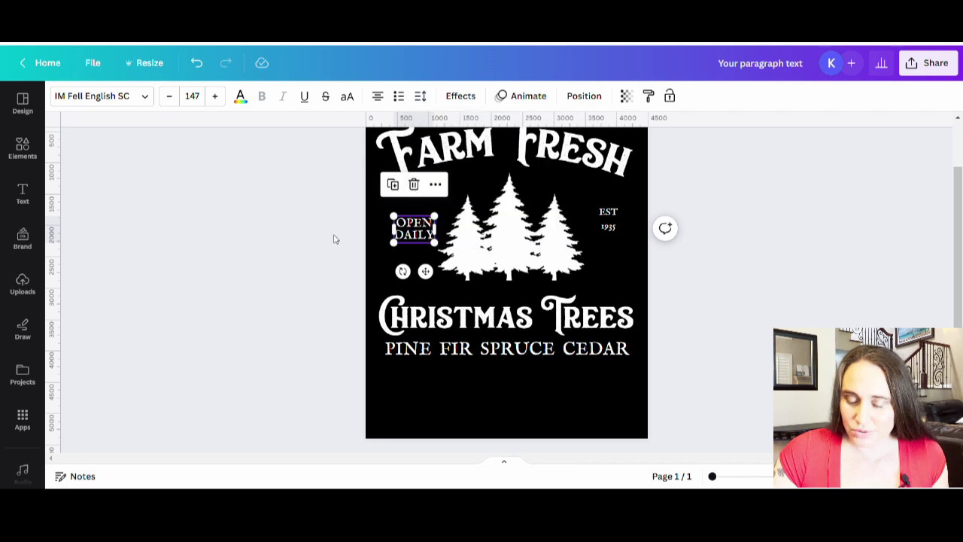
{"action": "left_click", "coordinate": [336, 239]}
{"action": "left_click_drag", "start_coordinate": [412, 234], "coordinate": [409, 241]}
Undo the last change, then enlarge EST 1935 to about size 153 and nudge it down
{"action": "left_click", "coordinate": [719, 290]}
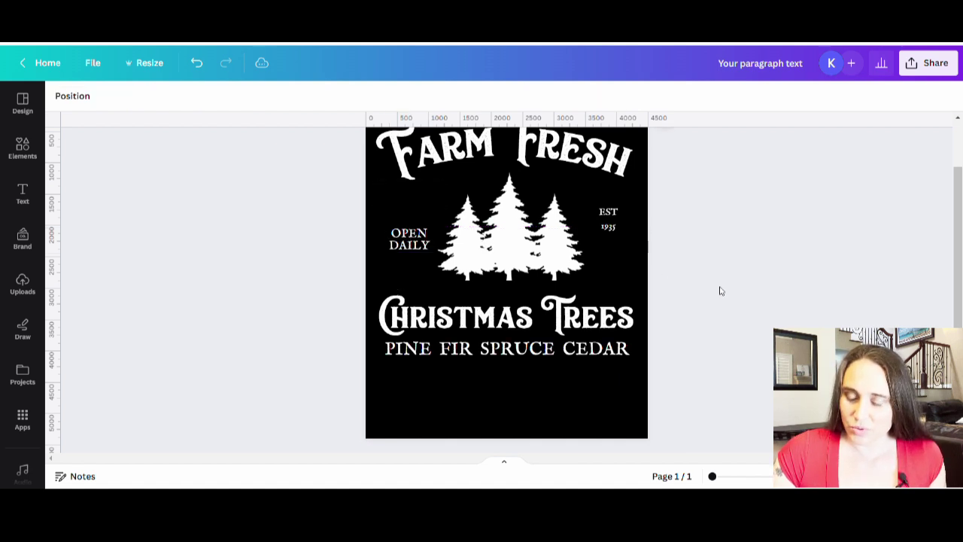
{"action": "key", "text": "ctrl+z"}
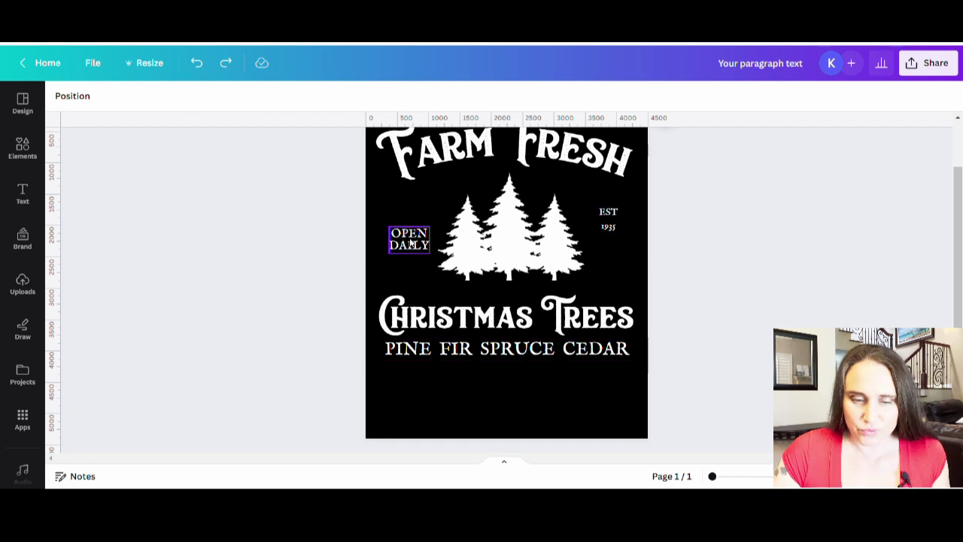
{"action": "left_click", "coordinate": [609, 220]}
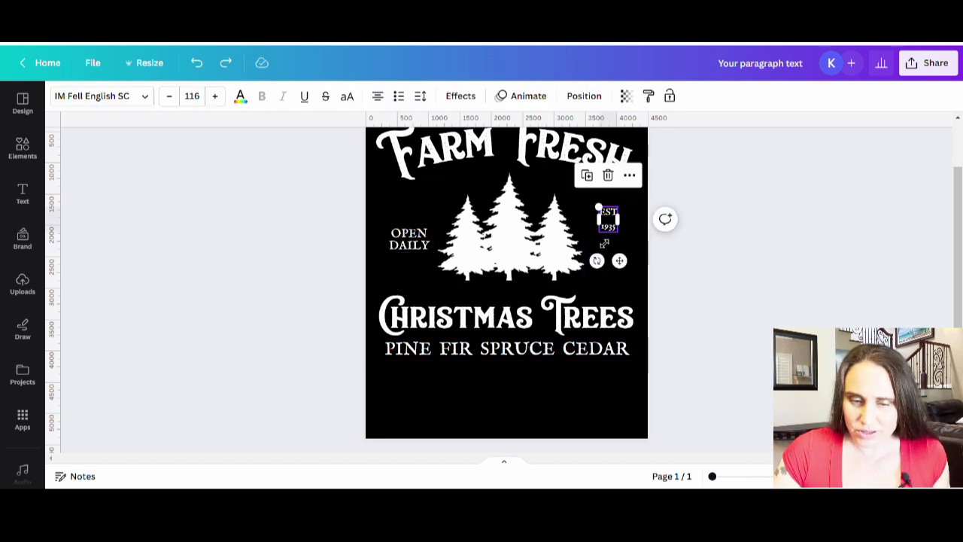
{"action": "left_click_drag", "start_coordinate": [604, 244], "coordinate": [601, 249]}
{"action": "left_click_drag", "start_coordinate": [611, 228], "coordinate": [621, 242]}
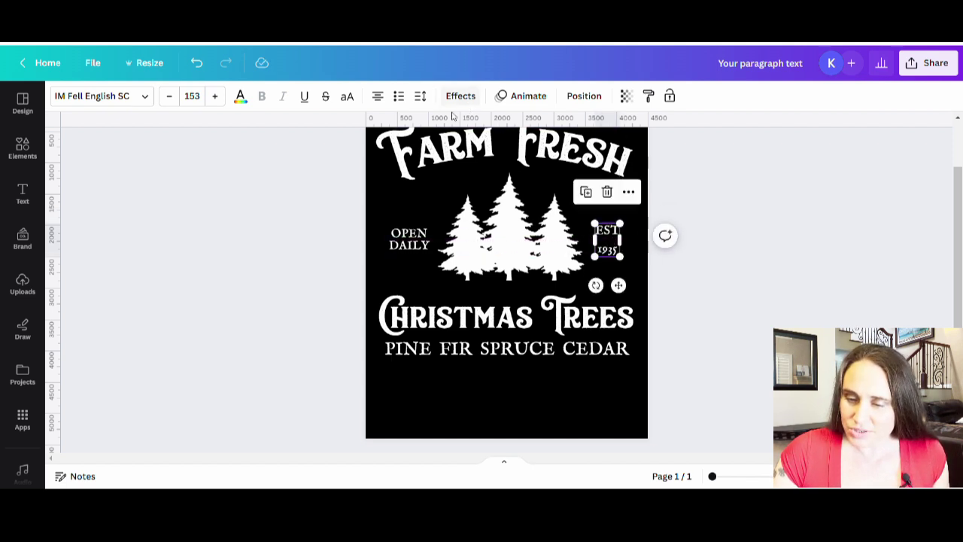
Tighten EST 1935's line spacing and align it level with OPEN DAILY
{"action": "left_click", "coordinate": [420, 95]}
{"action": "left_click_drag", "start_coordinate": [483, 182], "coordinate": [457, 180]}
{"action": "left_click", "coordinate": [727, 297]}
{"action": "left_click", "coordinate": [735, 304]}
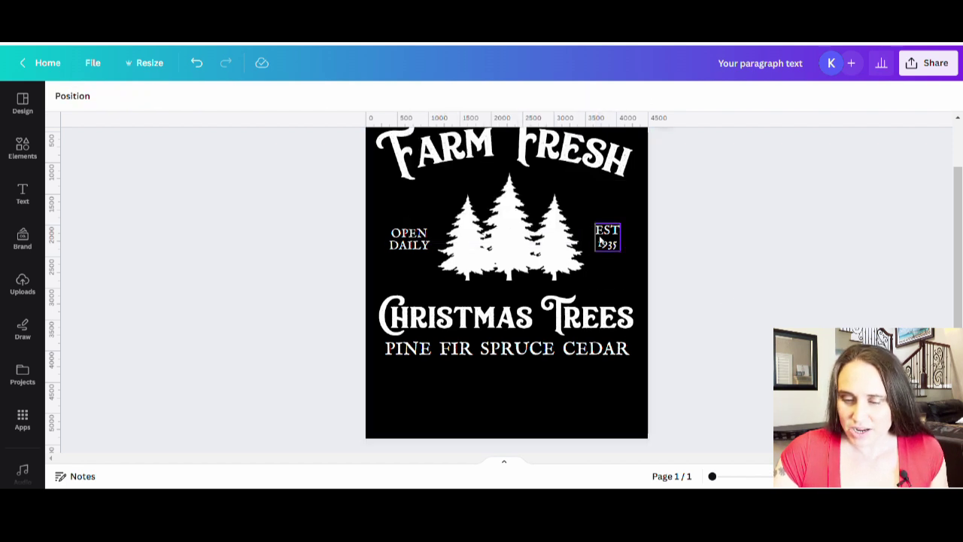
{"action": "left_click_drag", "start_coordinate": [606, 239], "coordinate": [600, 245]}
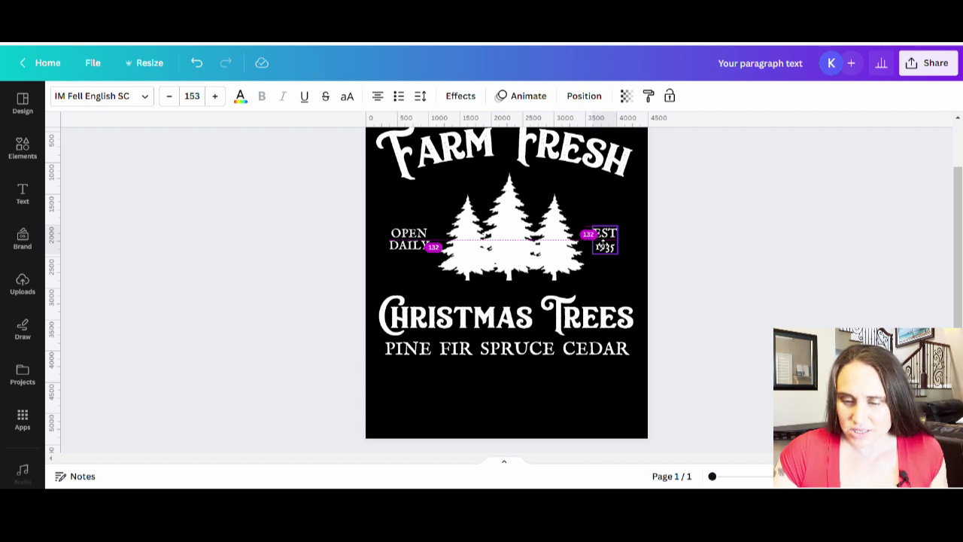
{"action": "left_click_drag", "start_coordinate": [603, 239], "coordinate": [604, 241]}
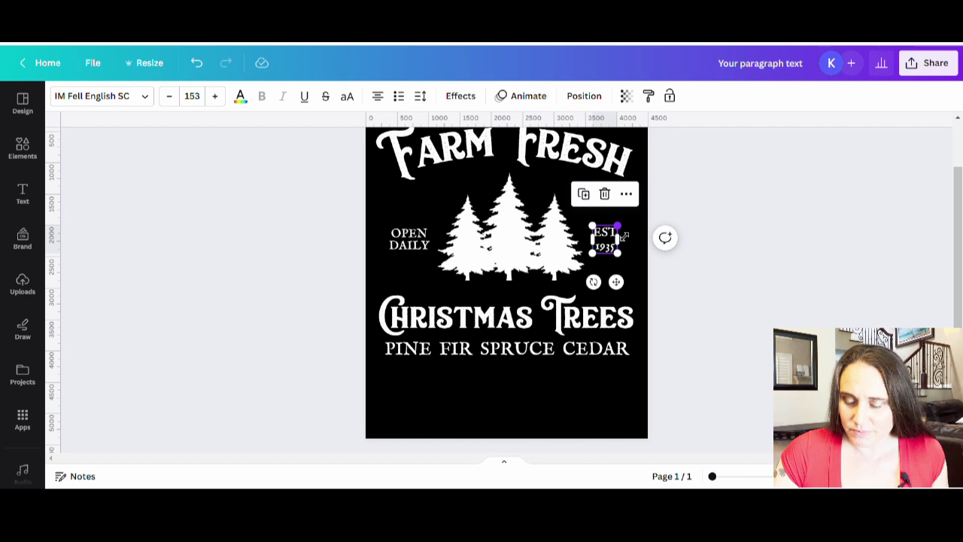
{"action": "left_click_drag", "start_coordinate": [624, 236], "coordinate": [625, 237]}
{"action": "left_click", "coordinate": [770, 276]}
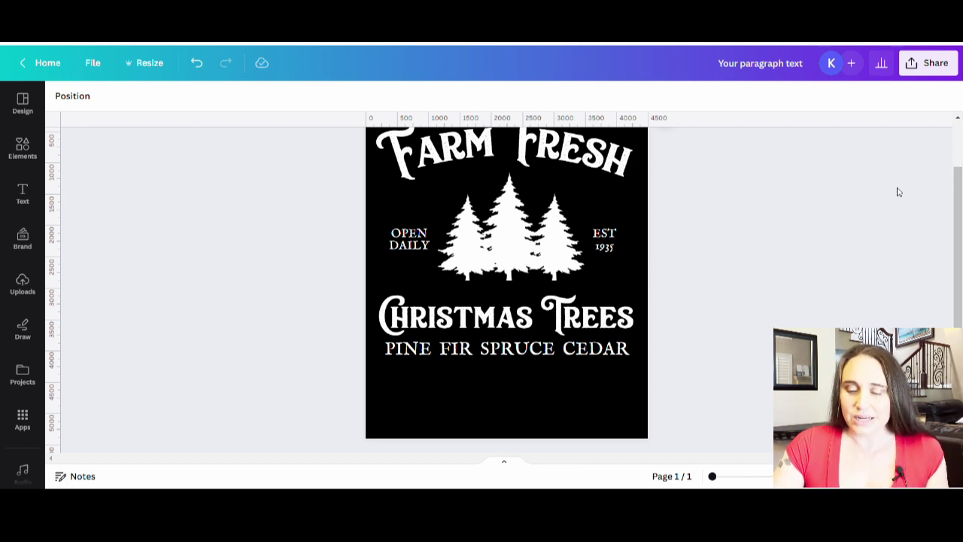
{"action": "scroll", "coordinate": [777, 296], "scroll_direction": "up", "scroll_amount": 2}
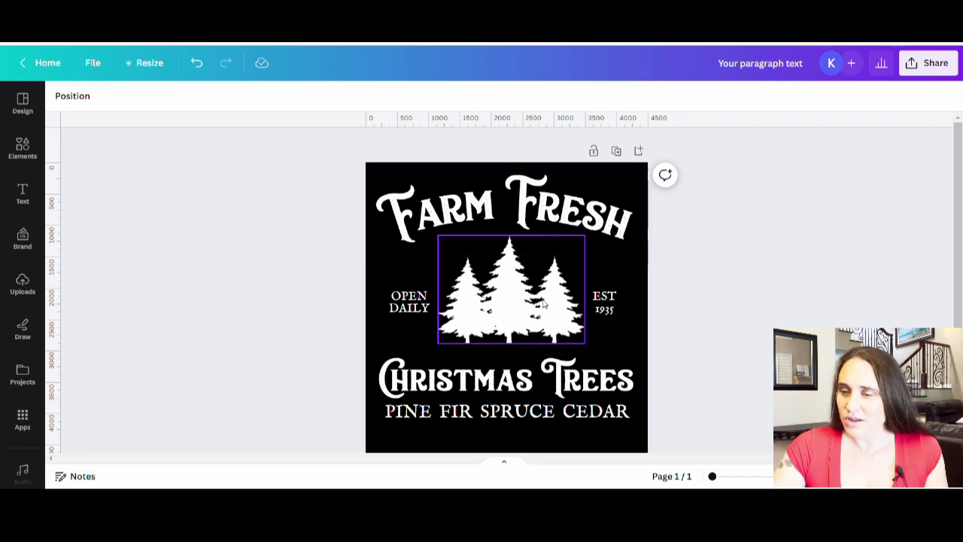
Rename the design 'farm fresh christmas trees' and download it as a transparent-background PNG
{"action": "left_click", "coordinate": [723, 67]}
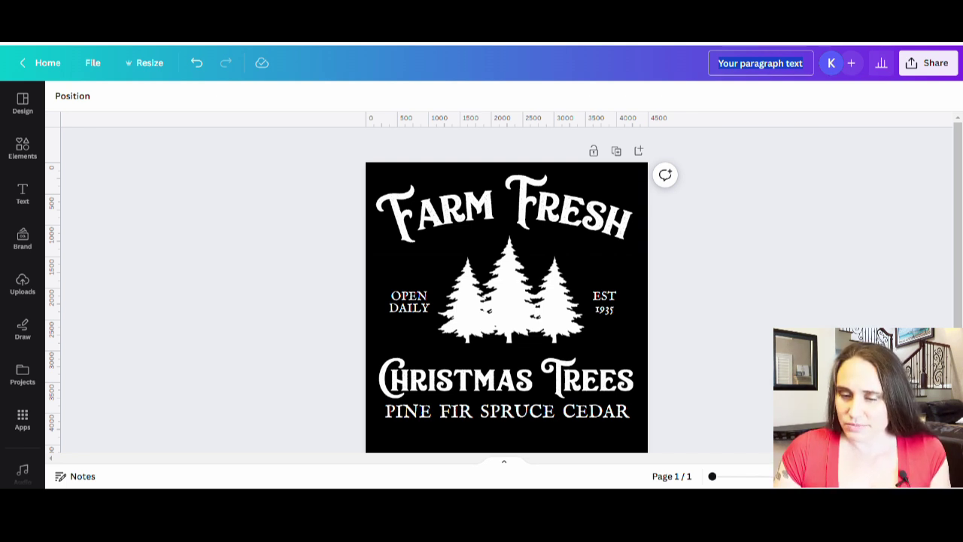
{"action": "type", "text": "farm"}
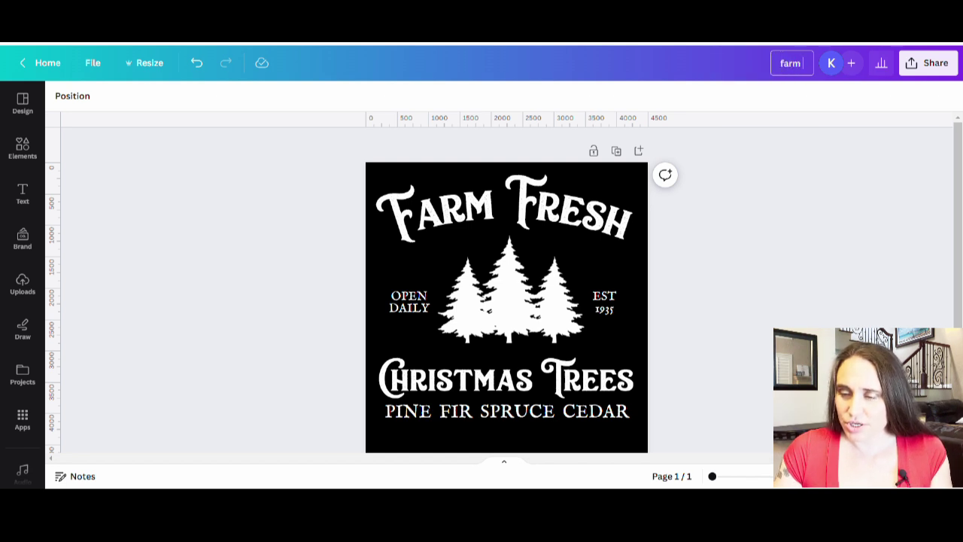
{"action": "type", "text": " fresh"}
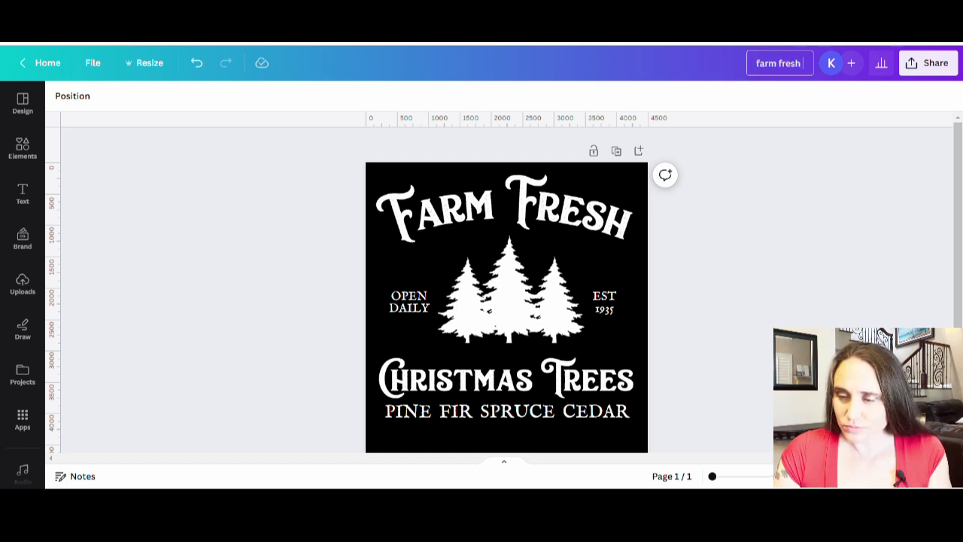
{"action": "type", "text": " christmas"}
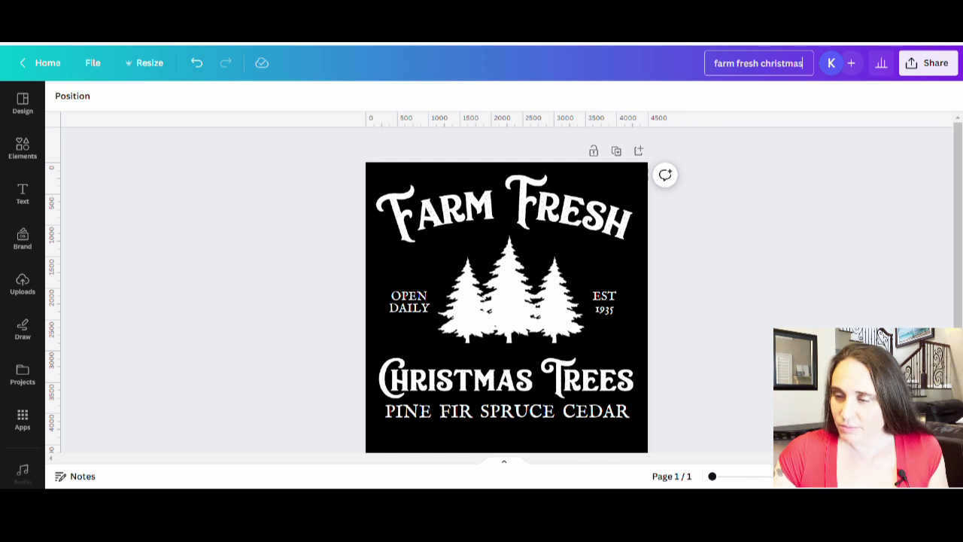
{"action": "type", "text": " trees"}
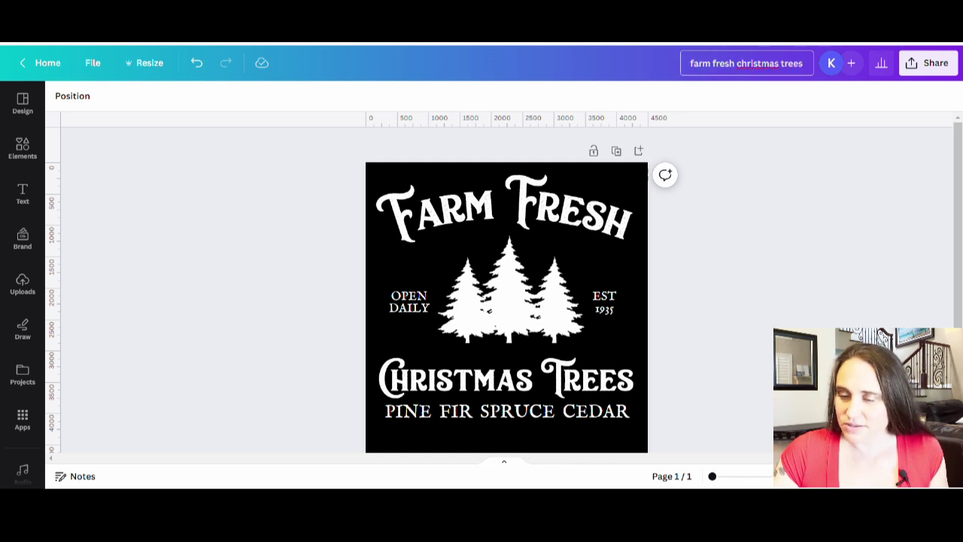
{"action": "left_click", "coordinate": [931, 63]}
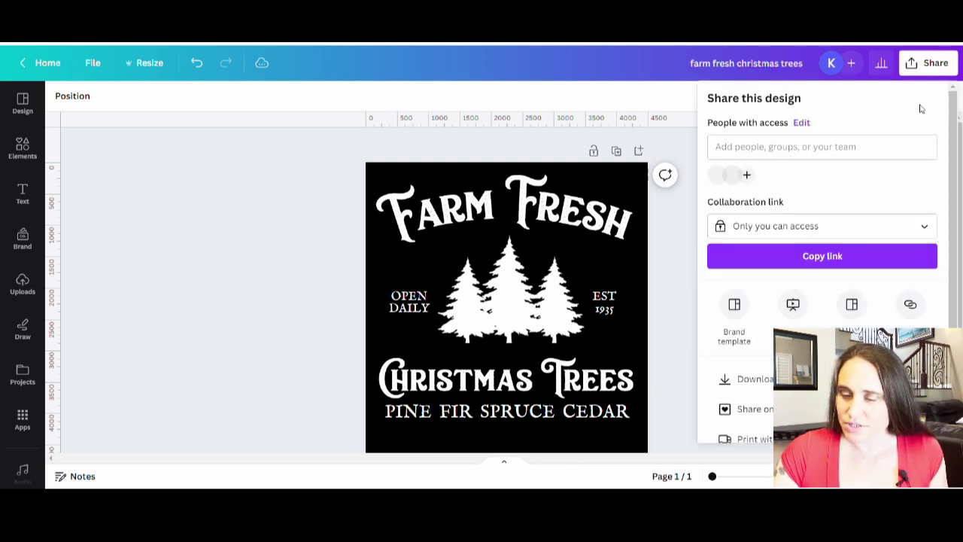
{"action": "left_click", "coordinate": [766, 385]}
{"action": "left_click", "coordinate": [763, 234]}
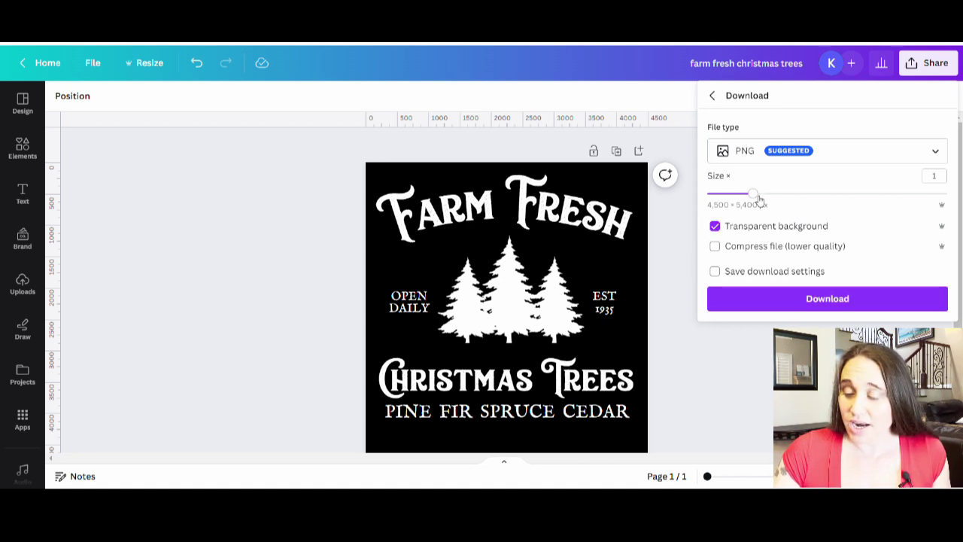
{"action": "left_click", "coordinate": [849, 301]}
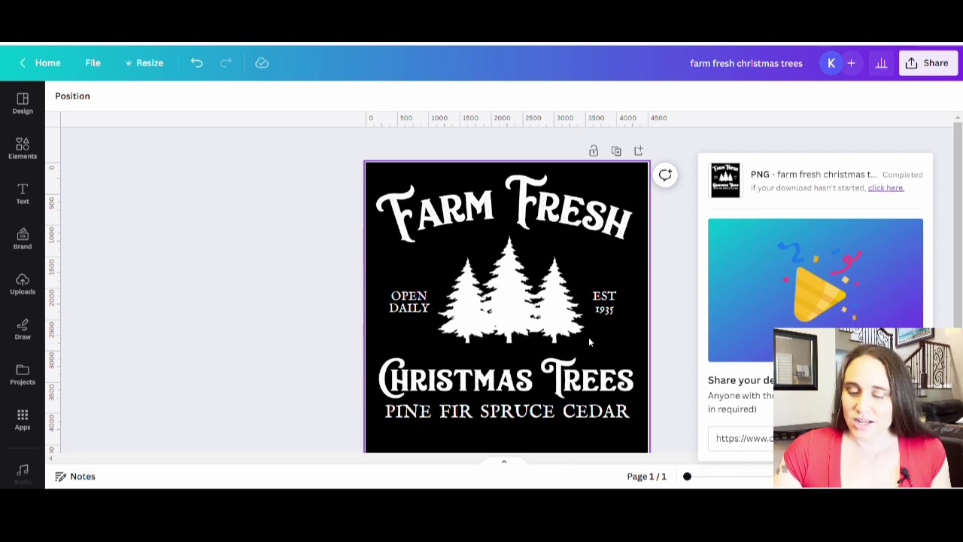
{"action": "left_click", "coordinate": [277, 323]}
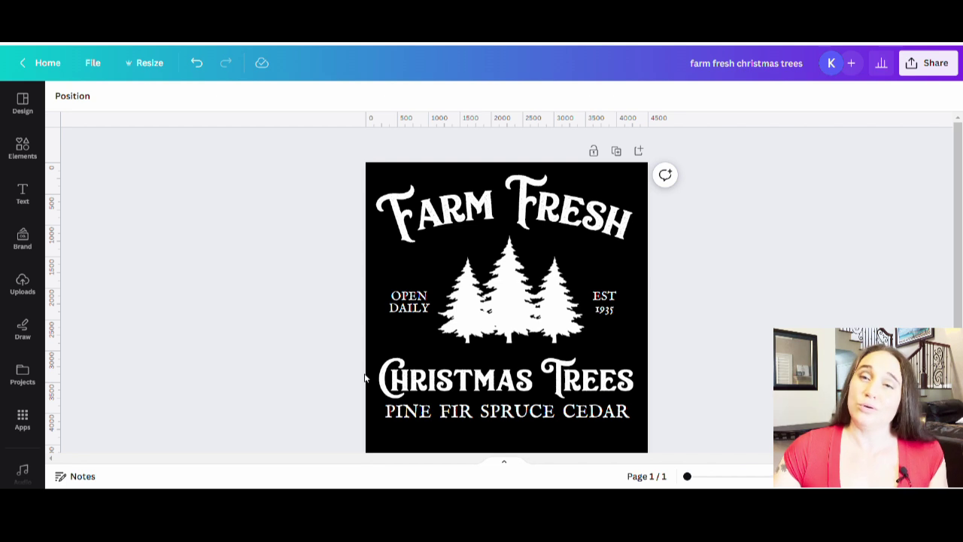